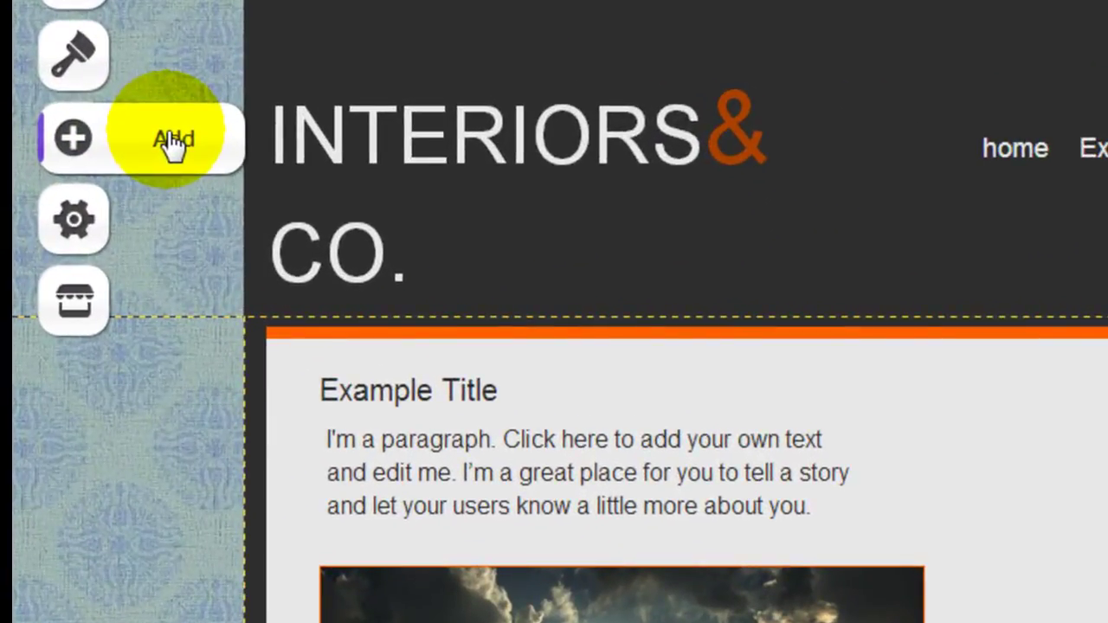
# Show the Add panel's Social category, listing Facebook Like, Twitter Follow, Google +1 and Social Bar
pyautogui.click(171, 142)
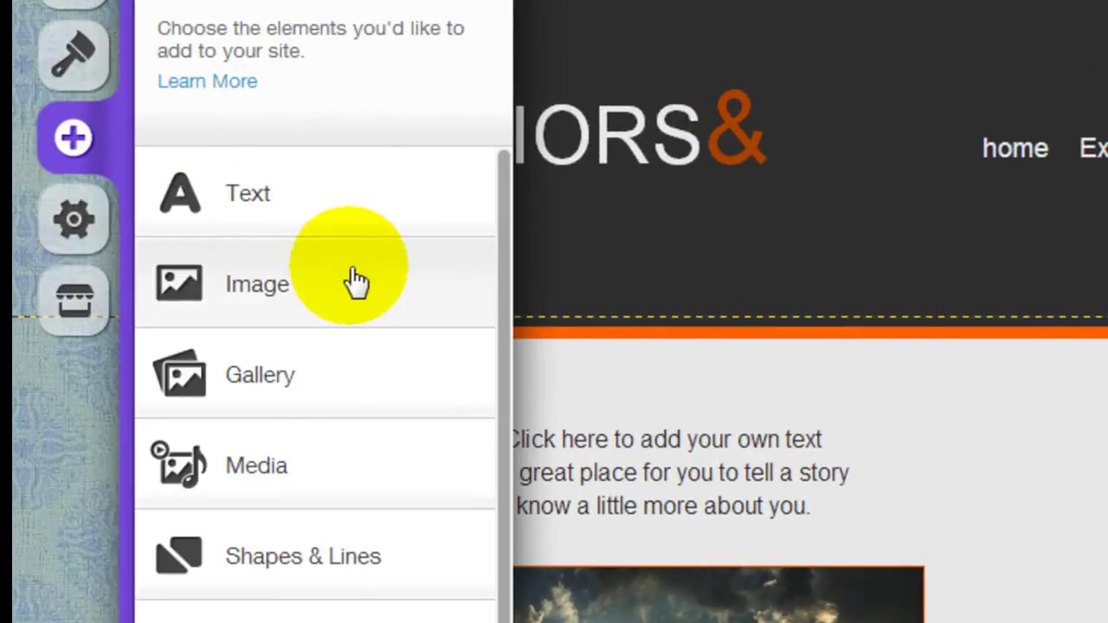
pyautogui.scroll(-2, 344, 275)
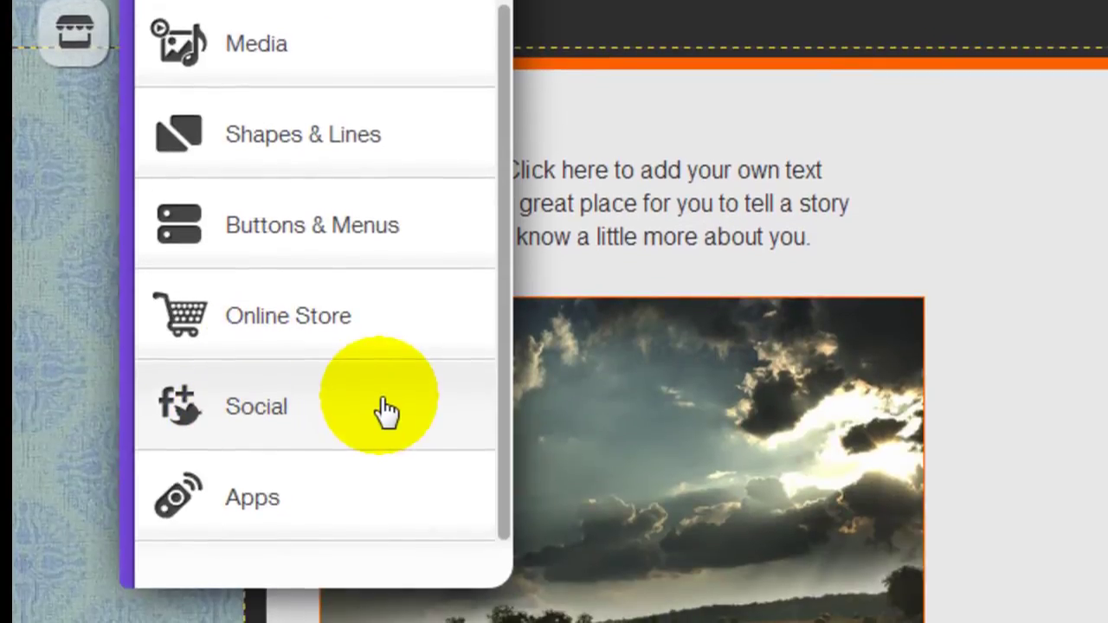
pyautogui.click(385, 410)
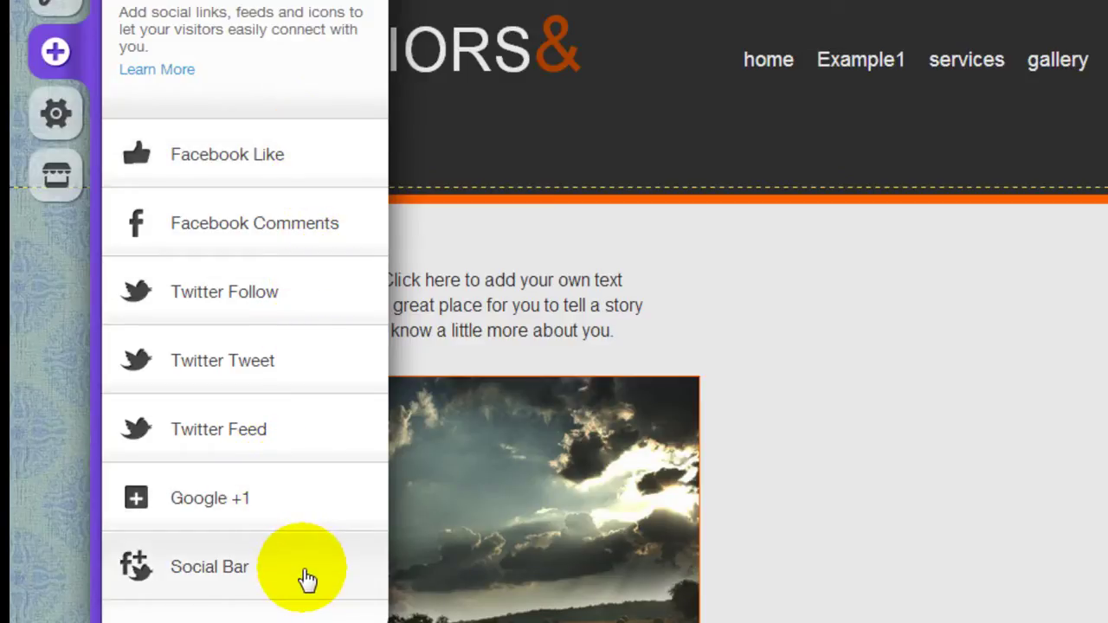
# Add a Facebook Like button and drag it into the dark header's top right, above the navigation links
pyautogui.click(339, 159)
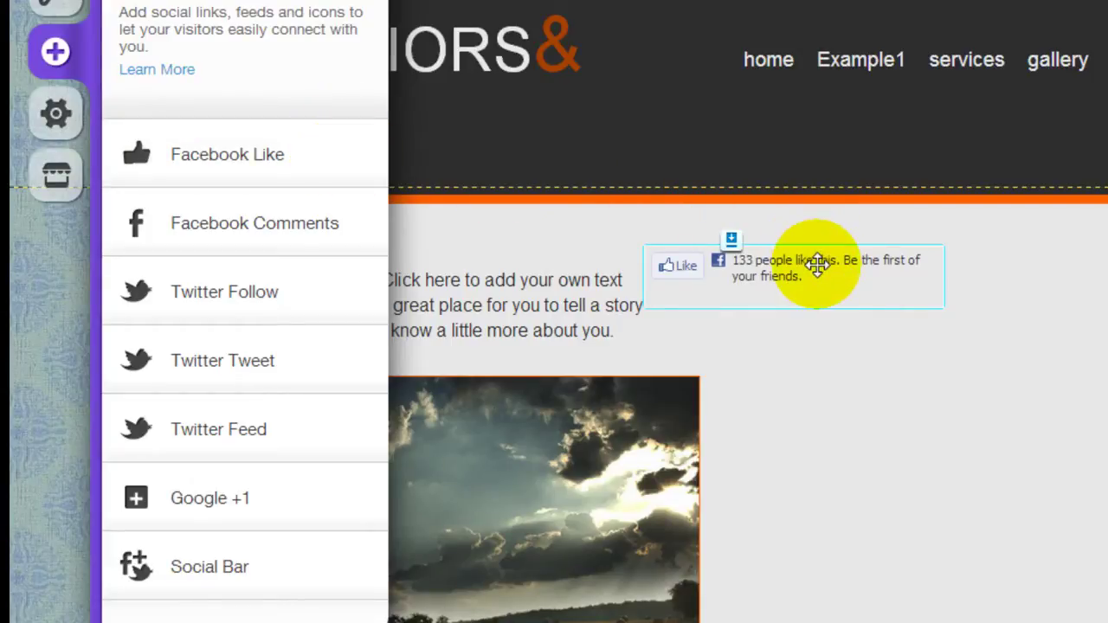
pyautogui.moveTo(818, 267); pyautogui.dragTo(997, 294)
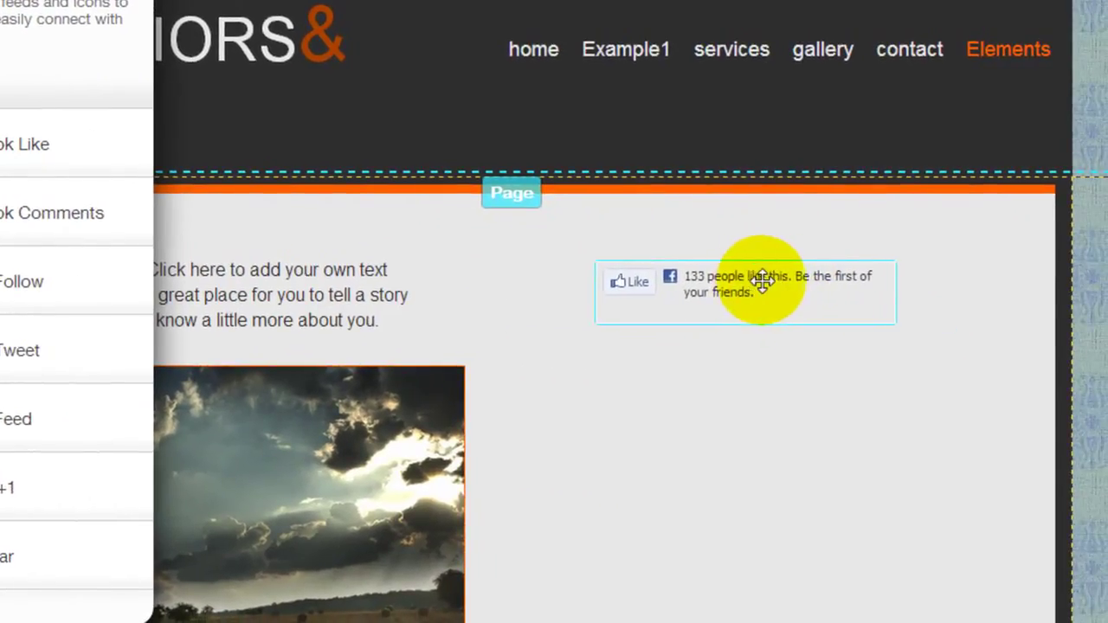
pyautogui.moveTo(762, 282); pyautogui.dragTo(663, 467)
pyautogui.scroll(-7, 878, 389)
pyautogui.scroll(7, 880, 377)
pyautogui.moveTo(641, 160); pyautogui.dragTo(779, 224)
pyautogui.click(920, 130)
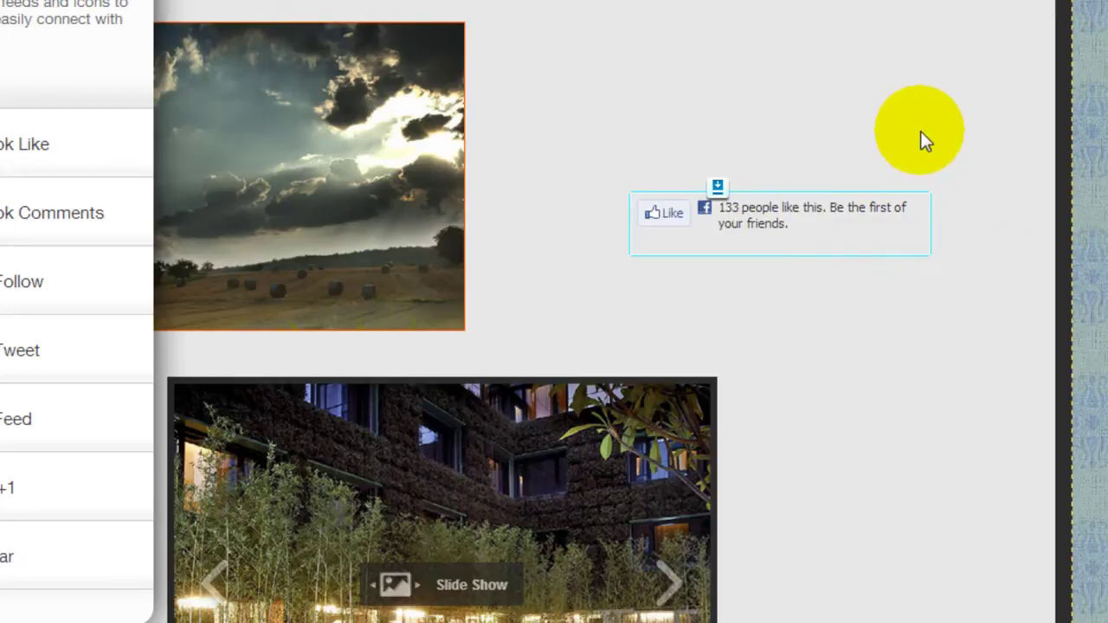
pyautogui.scroll(5, 838, 394)
pyautogui.moveTo(795, 563); pyautogui.dragTo(880, 0)
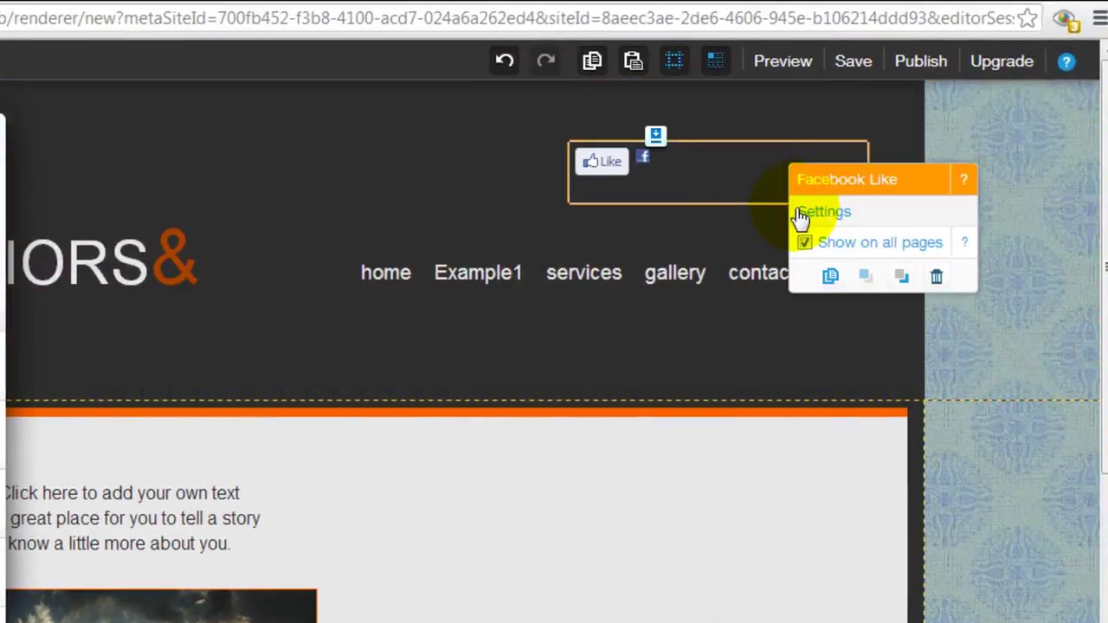
pyautogui.click(684, 176)
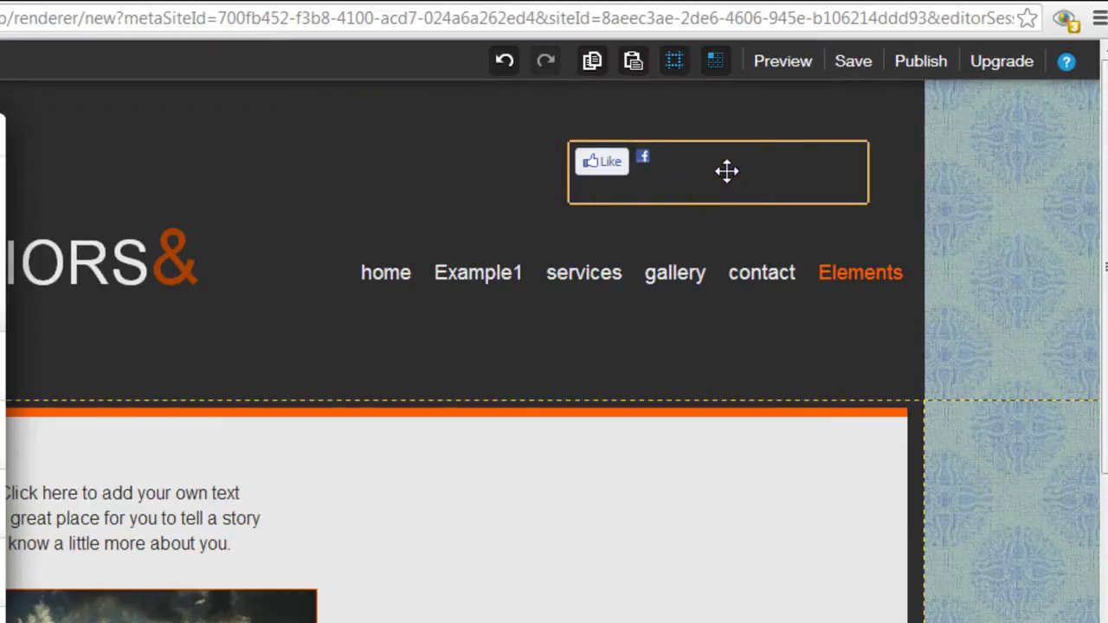
# In the Facebook Like settings, try Counter right and Counter above, then choose the Basic button style
pyautogui.click(726, 171)
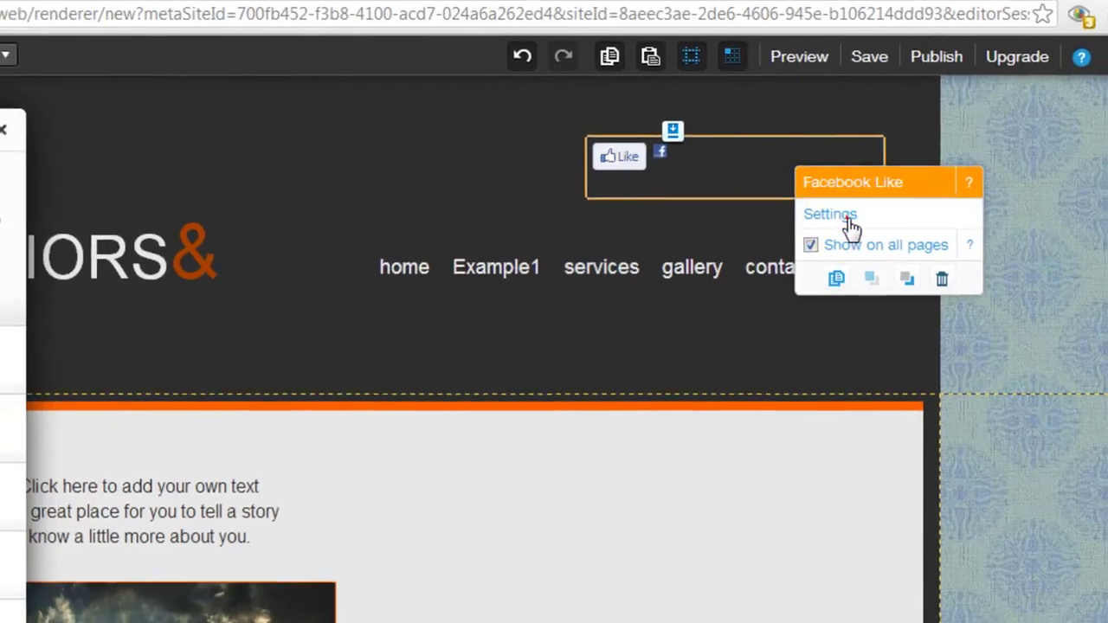
pyautogui.click(829, 223)
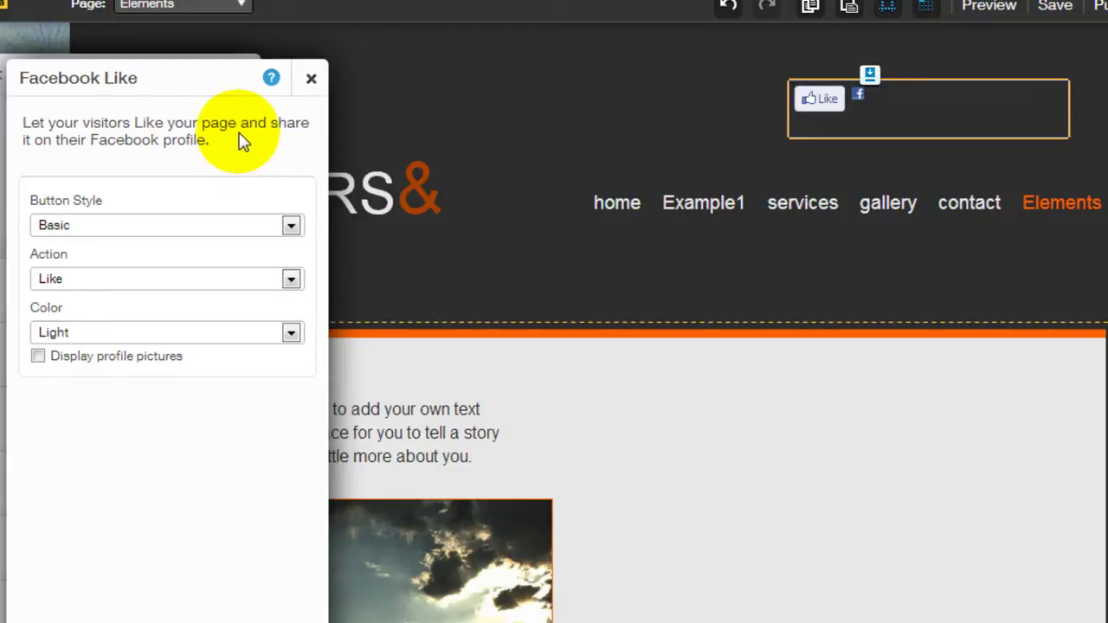
pyautogui.click(170, 225)
pyautogui.click(156, 267)
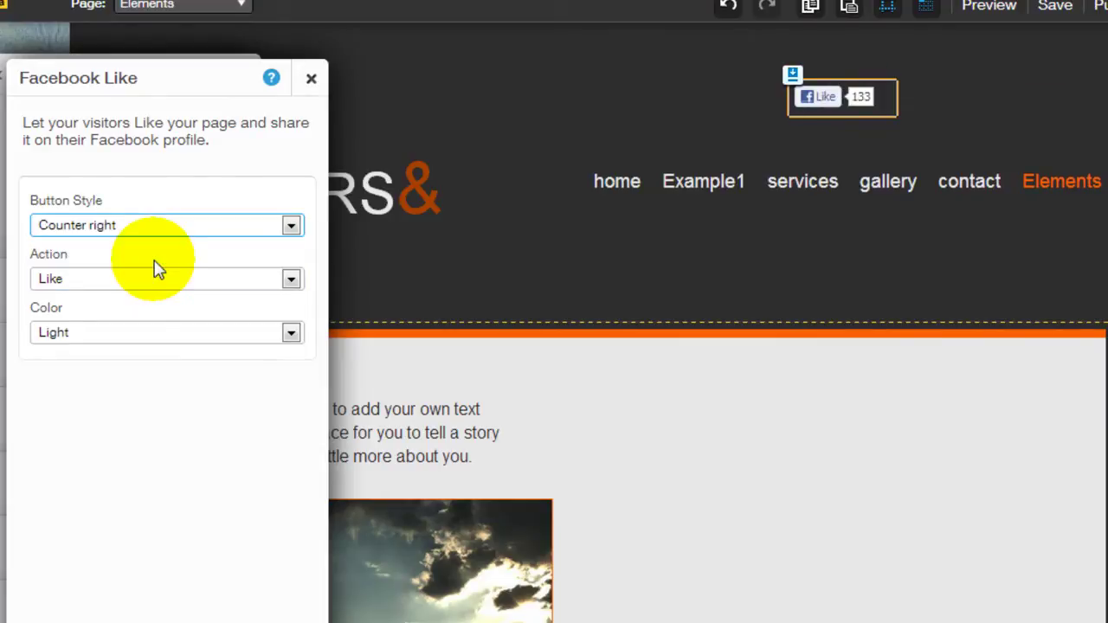
pyautogui.click(154, 228)
pyautogui.click(142, 279)
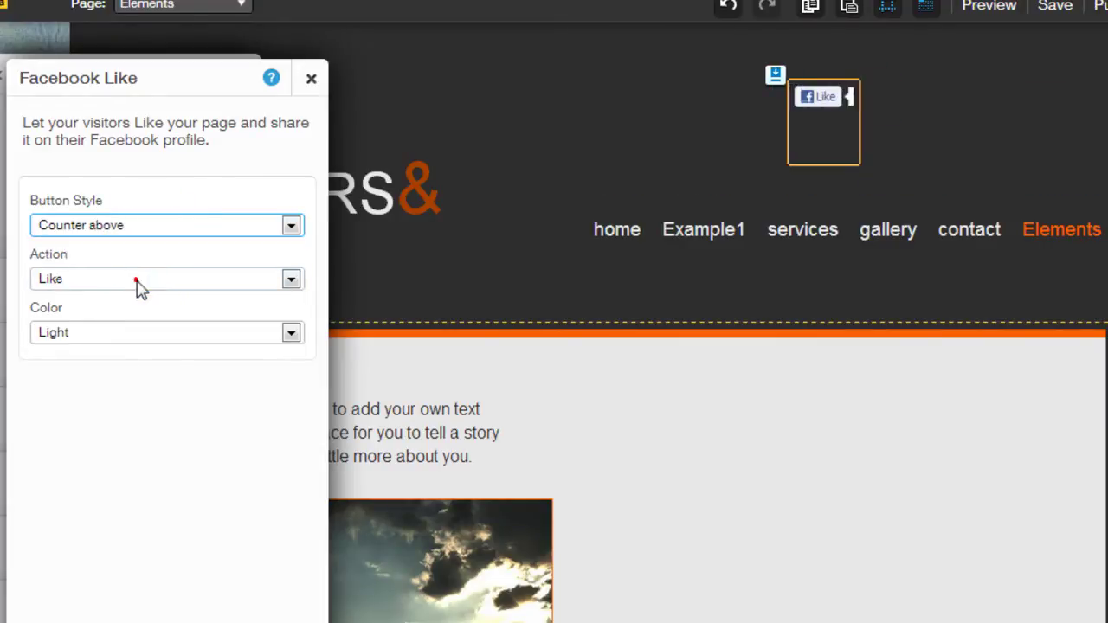
pyautogui.click(143, 225)
pyautogui.click(130, 245)
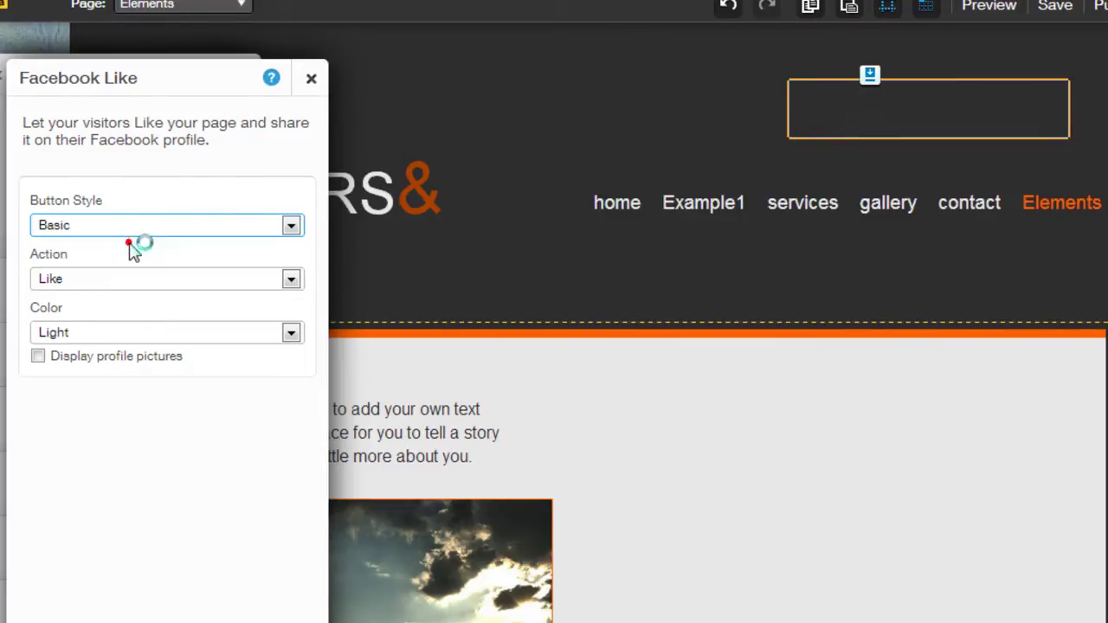
# Set the Like button's colour scheme to Dark, after briefly trying Light, and close the settings
pyautogui.click(195, 338)
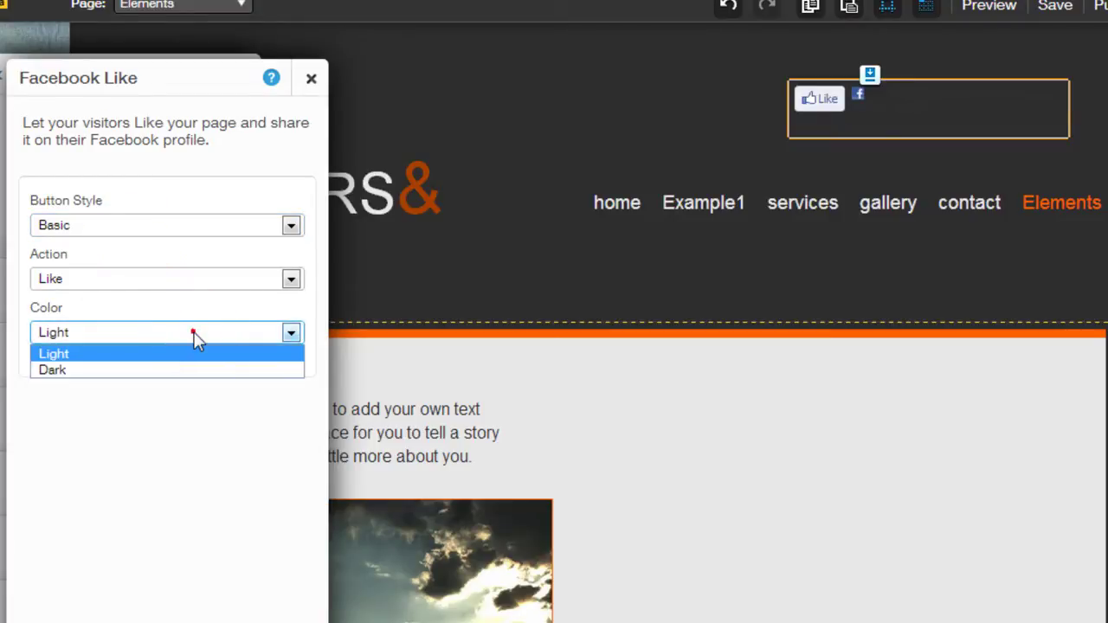
pyautogui.click(184, 369)
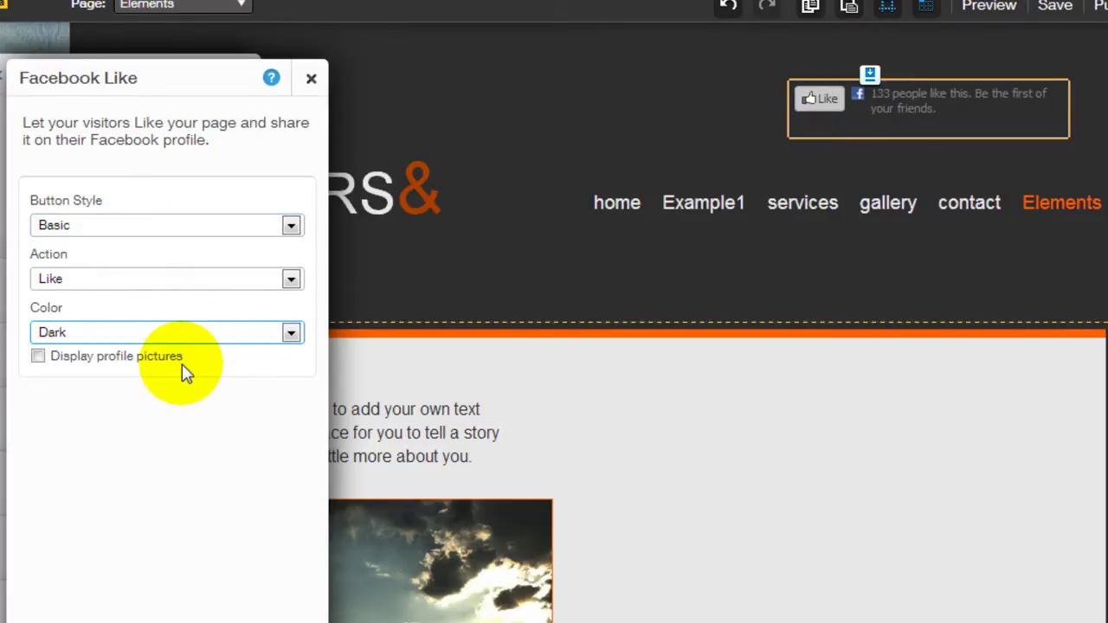
pyautogui.click(195, 330)
pyautogui.click(187, 350)
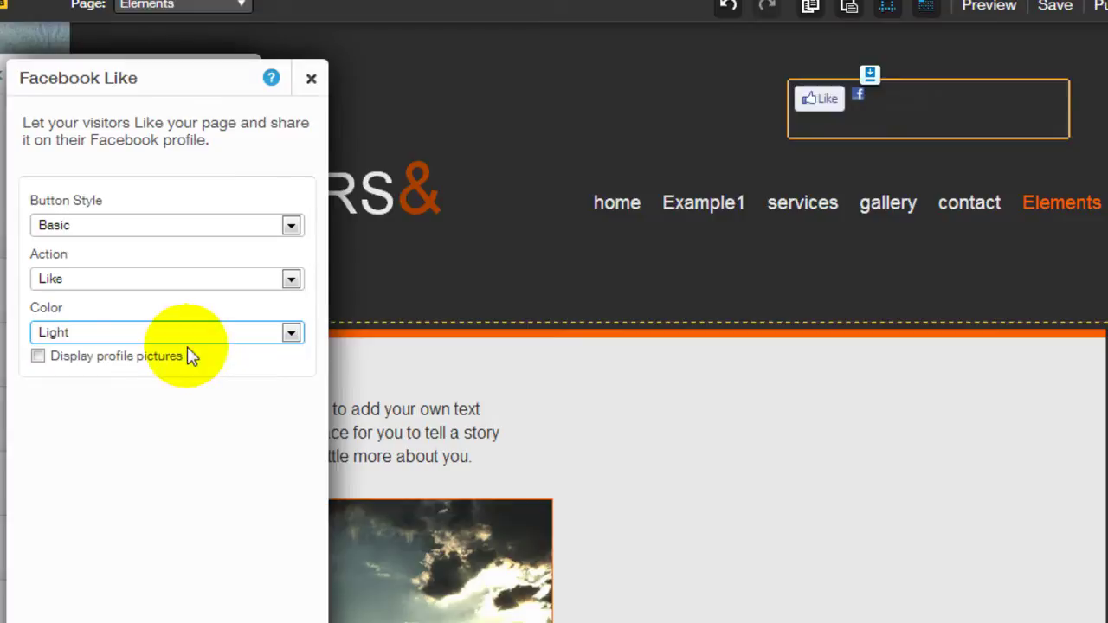
pyautogui.click(193, 337)
pyautogui.click(193, 372)
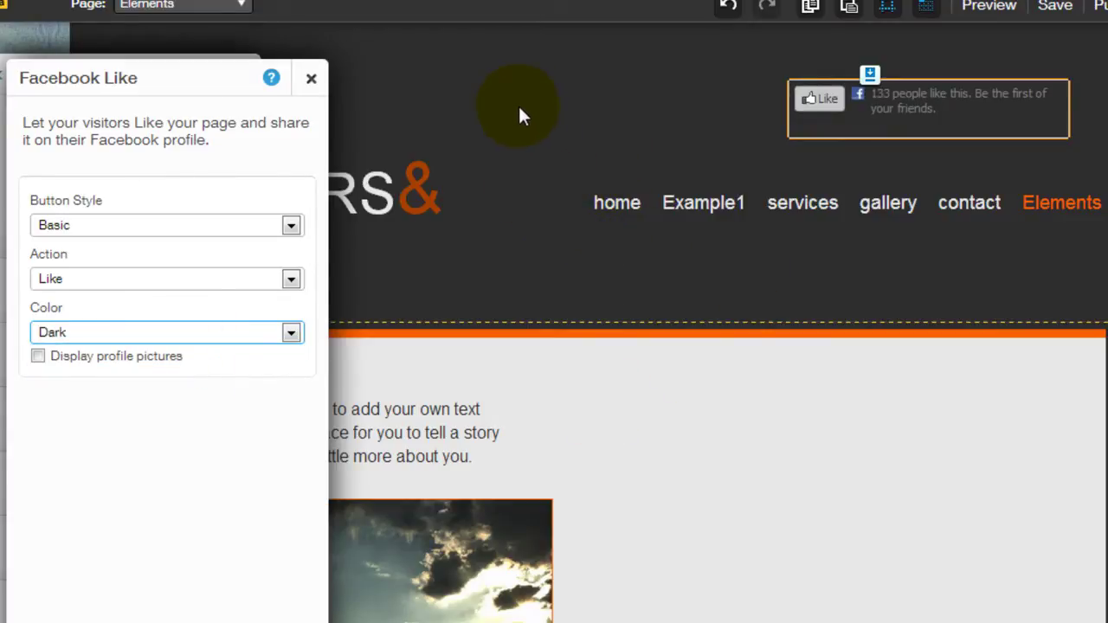
pyautogui.click(313, 82)
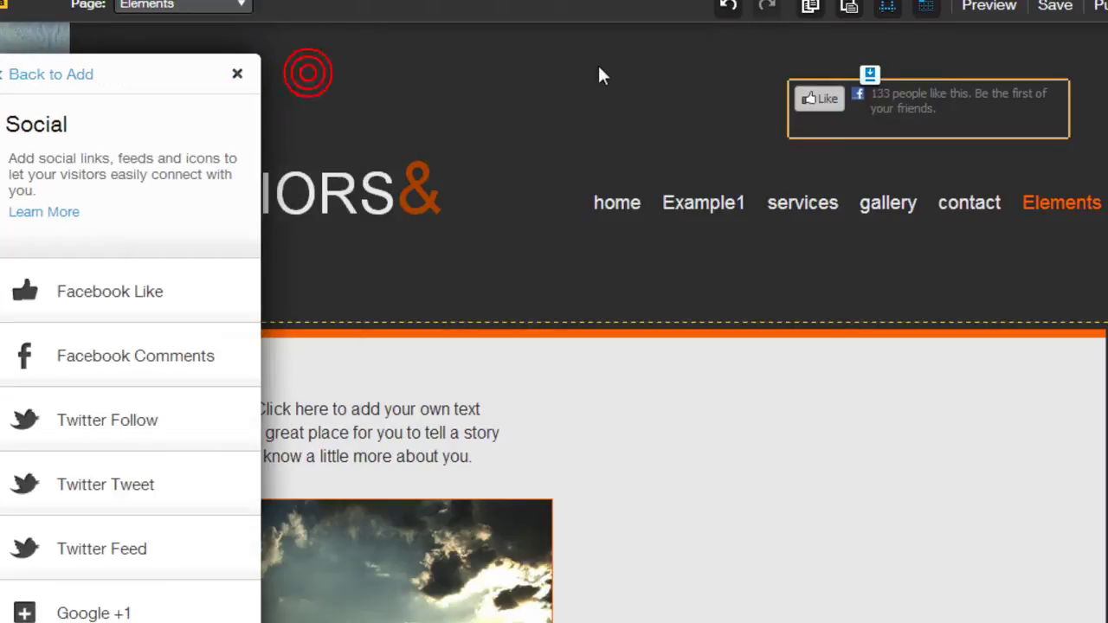
# Edit the header's Line style so its Background Center colour is light peach, and confirm with OK
pyautogui.click(594, 91)
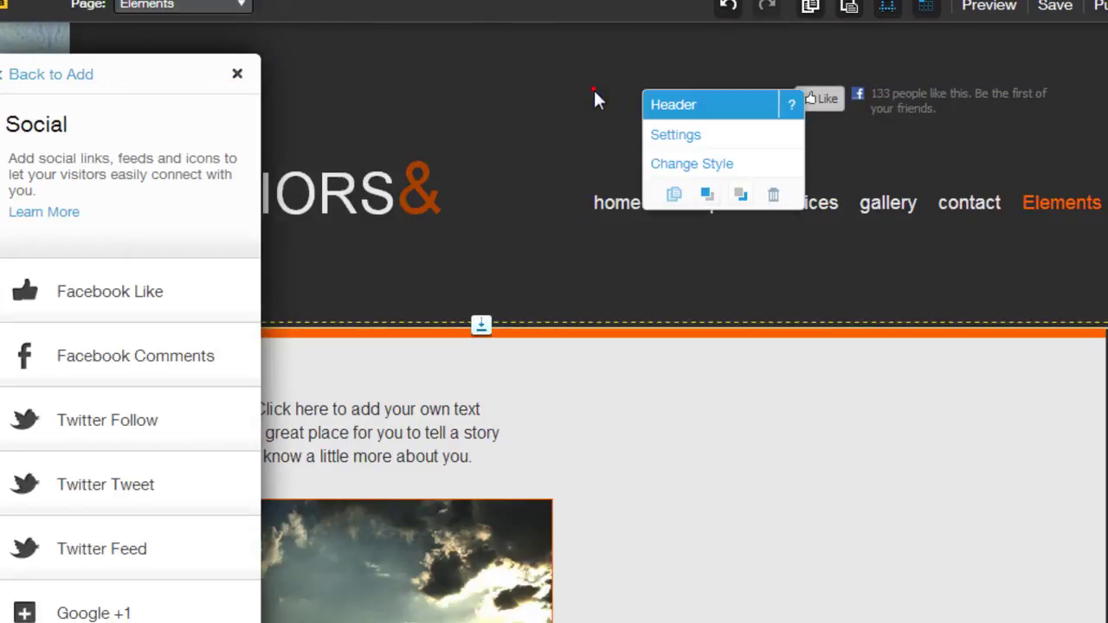
pyautogui.click(693, 139)
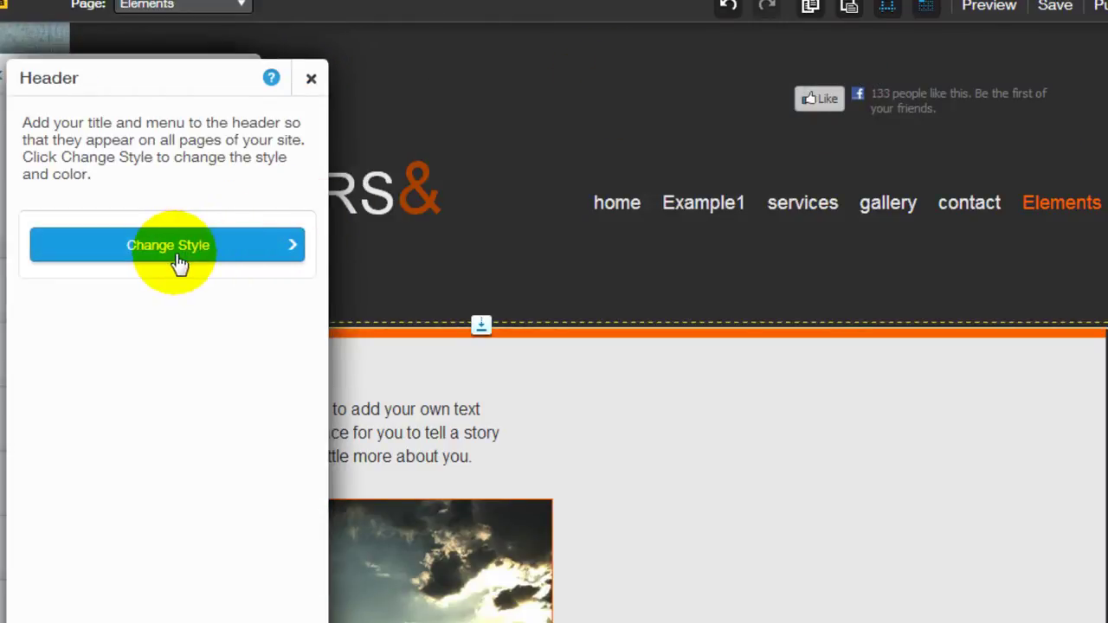
pyautogui.click(177, 264)
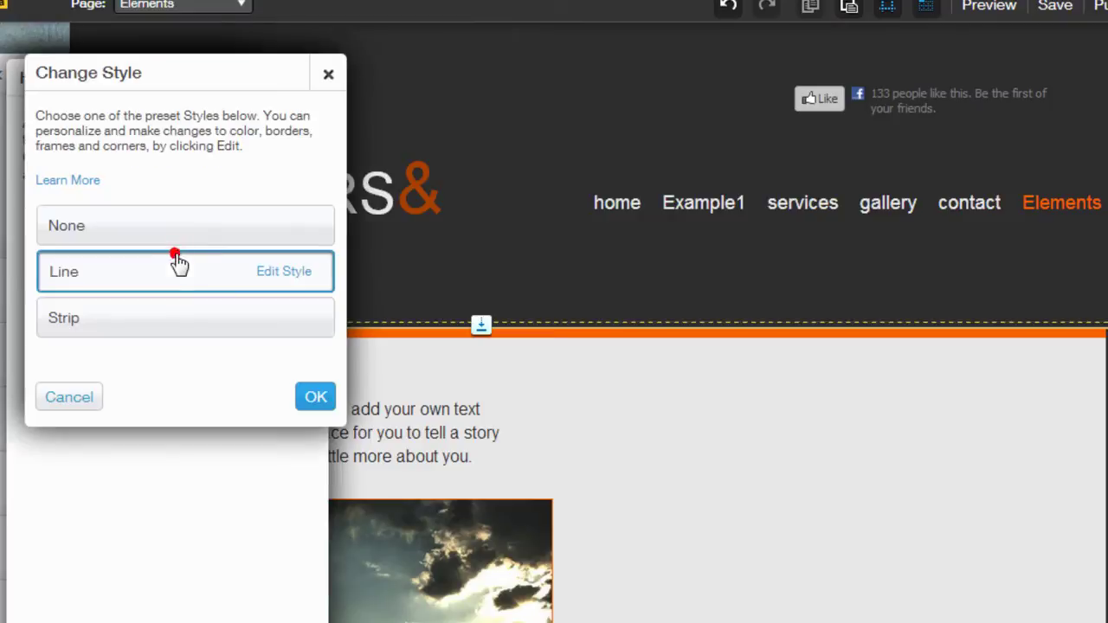
pyautogui.click(295, 275)
pyautogui.scroll(-2, 295, 450)
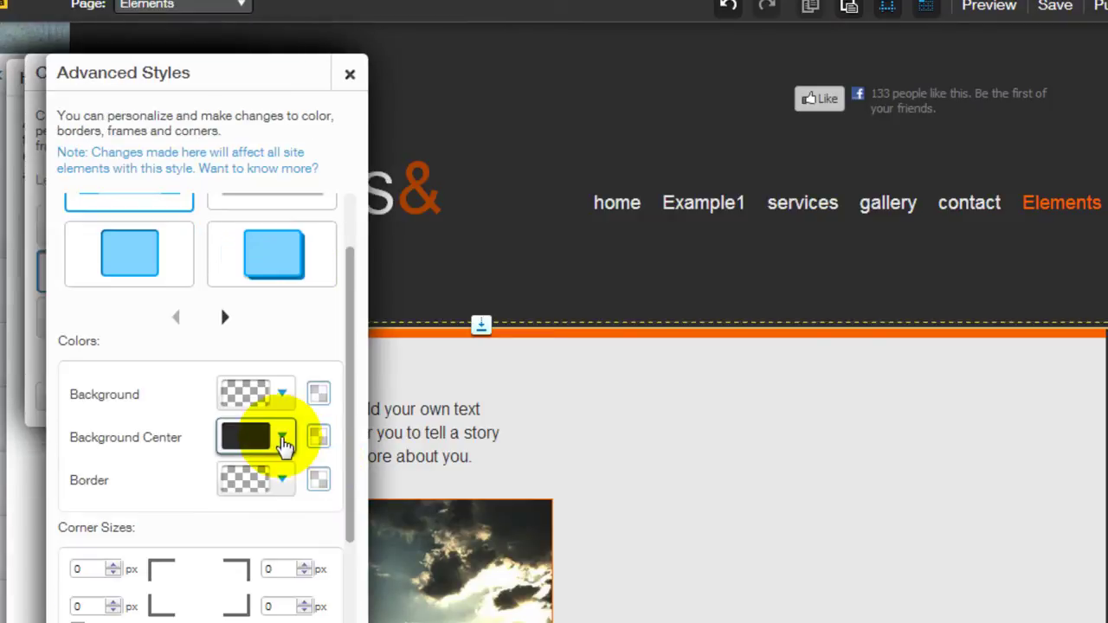
pyautogui.click(285, 444)
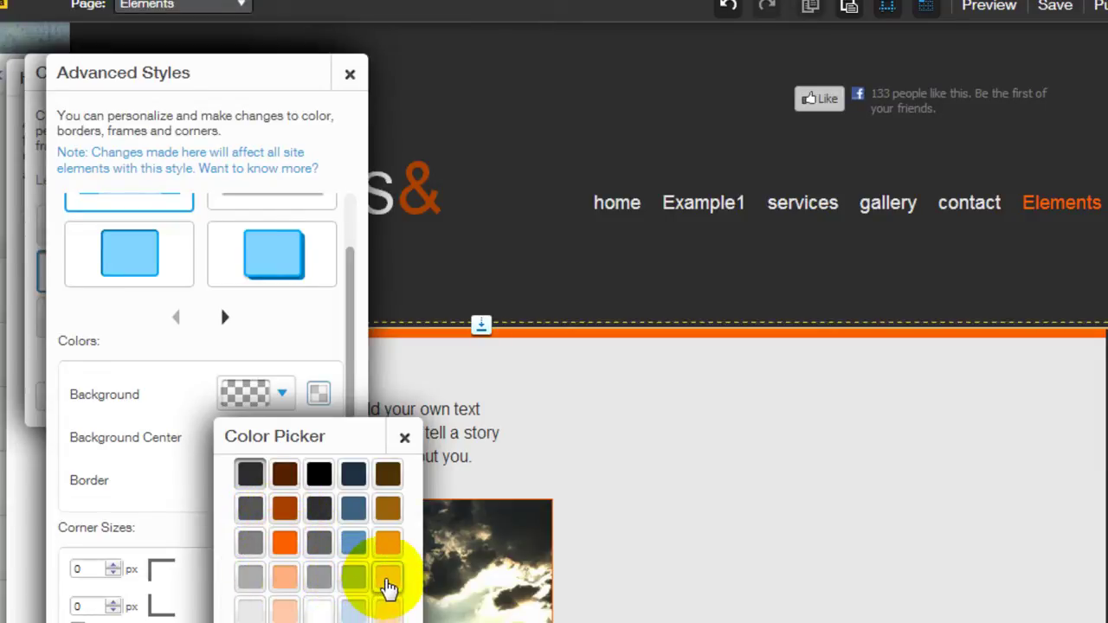
pyautogui.click(387, 578)
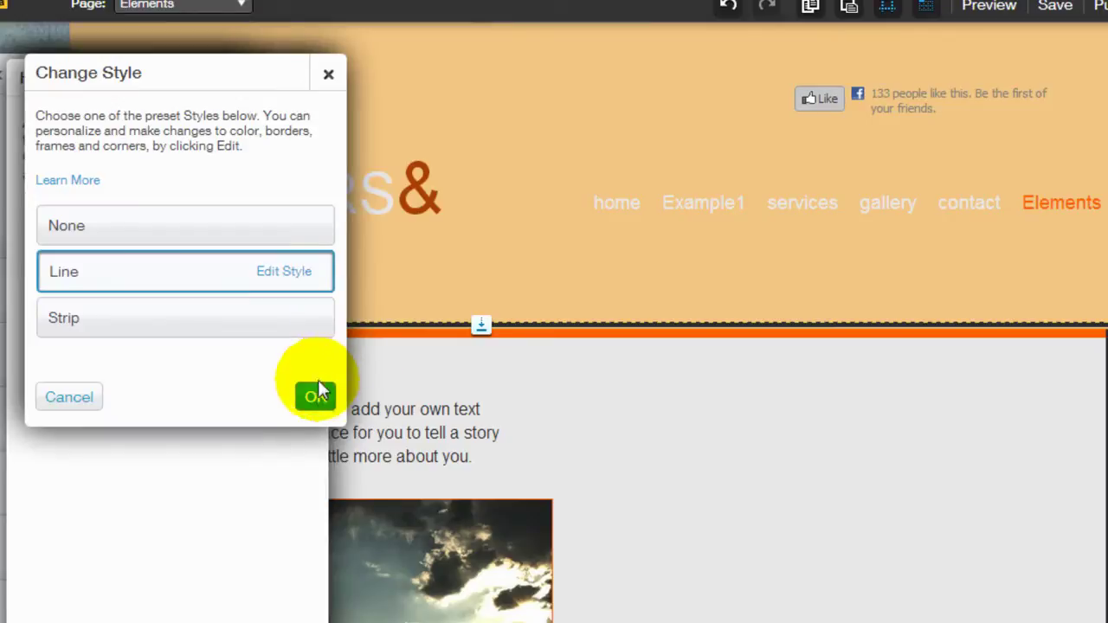
pyautogui.click(316, 396)
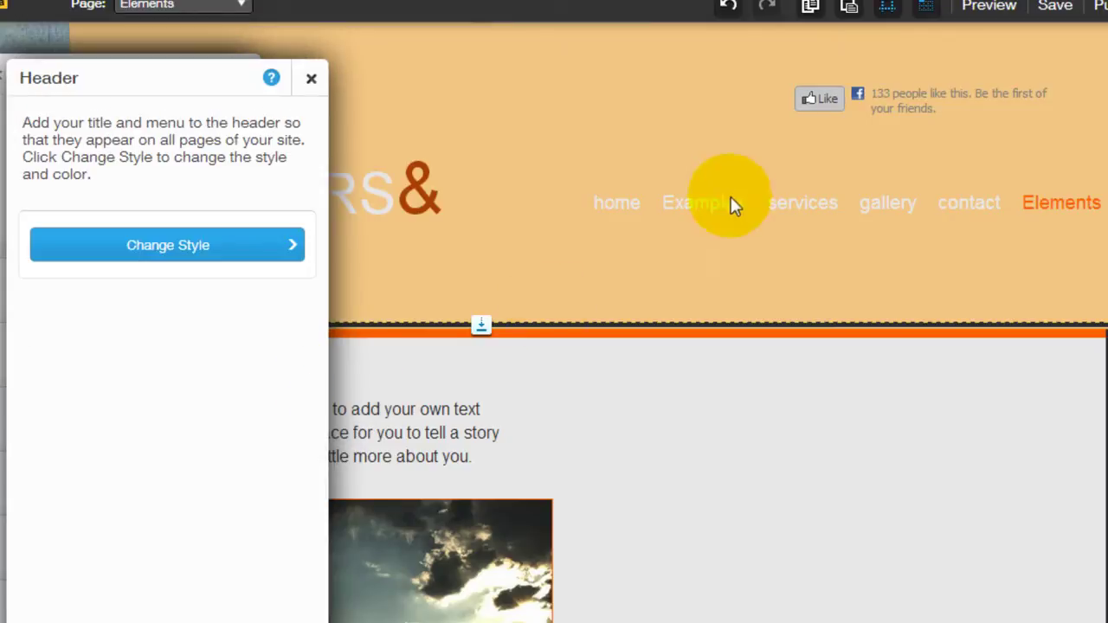
# Reopen the Facebook Like settings and keep the Like action after briefly trying Recommend
pyautogui.click(311, 78)
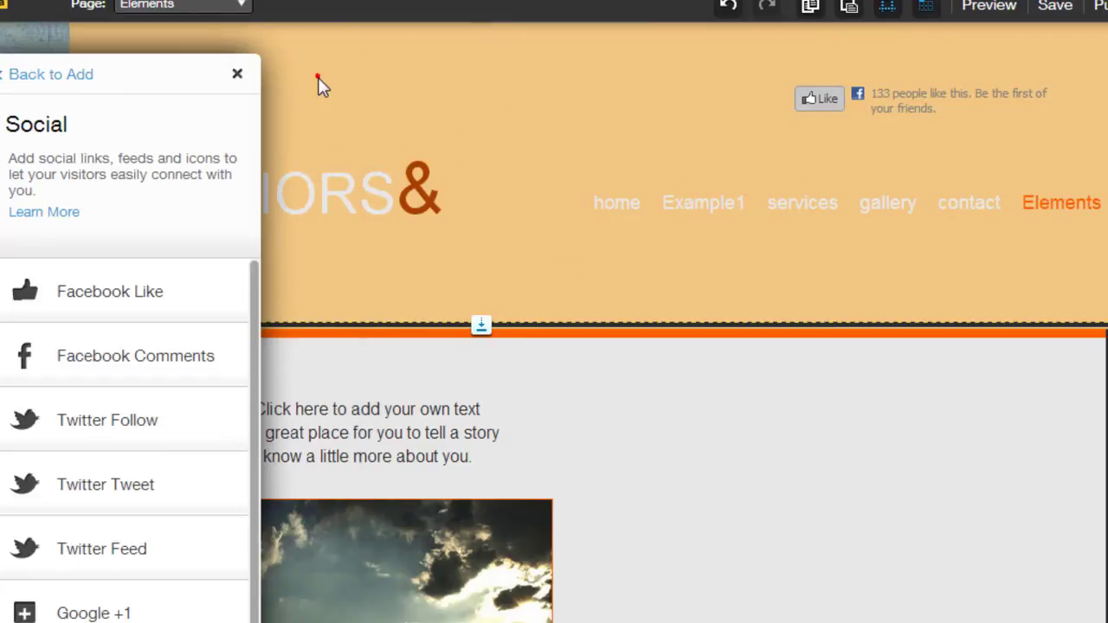
pyautogui.click(892, 108)
pyautogui.click(923, 129)
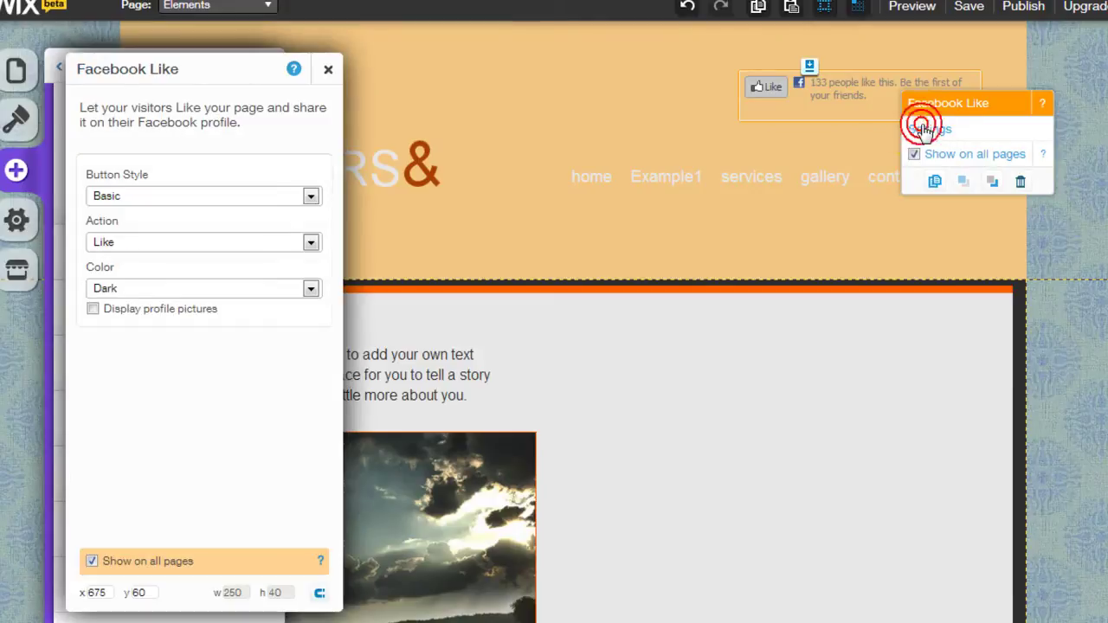
pyautogui.click(136, 241)
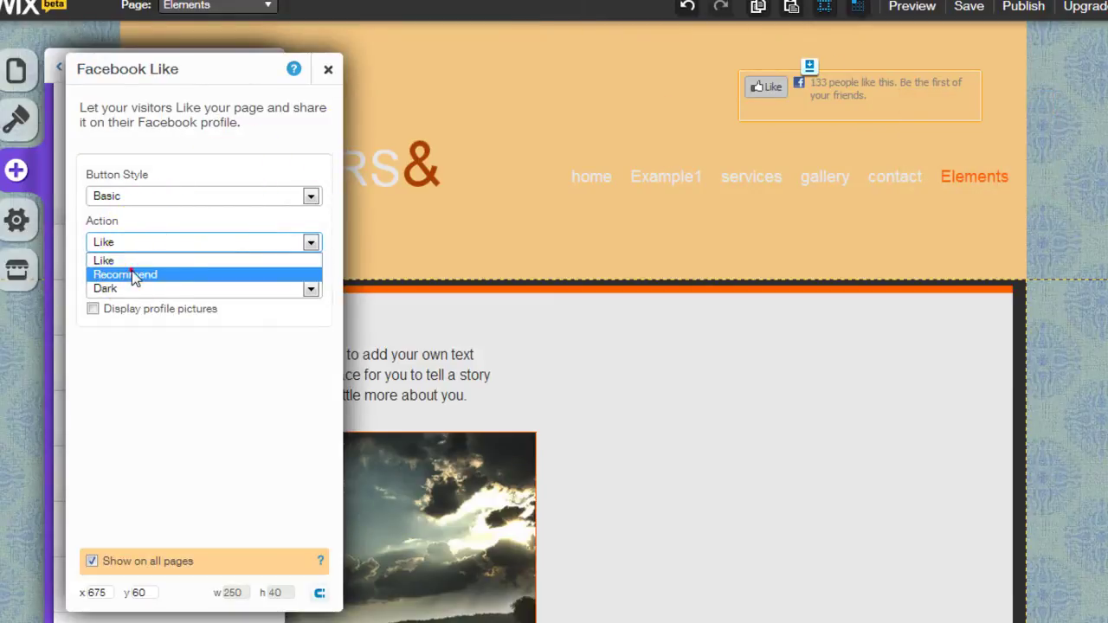
pyautogui.click(132, 274)
pyautogui.click(149, 248)
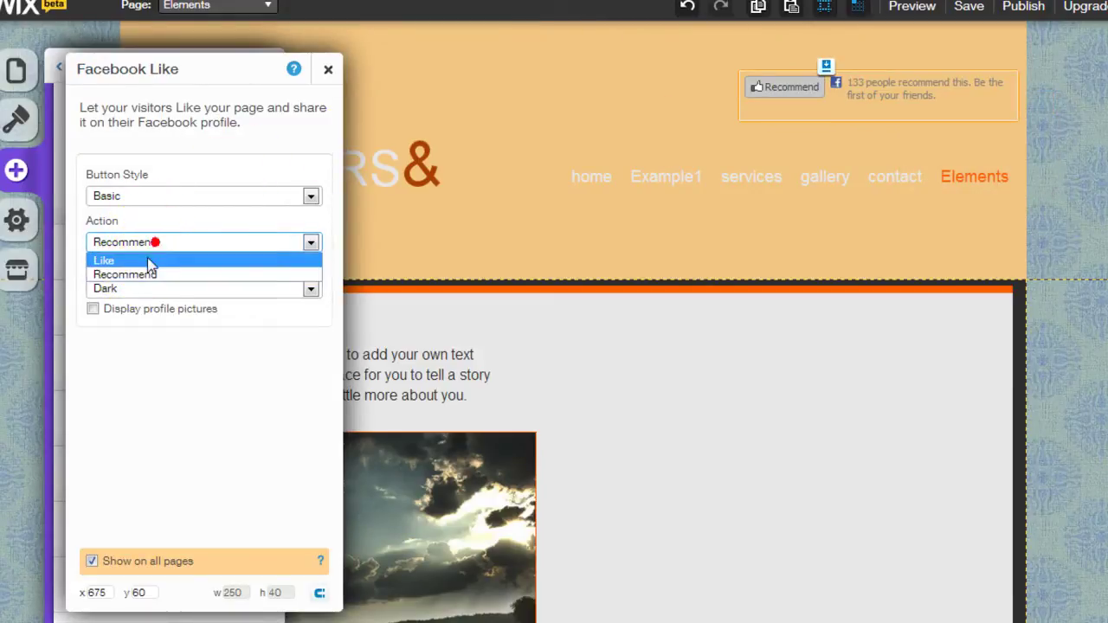
pyautogui.click(148, 260)
# Switch the Like button's colour scheme to Light and close its settings
pyautogui.click(143, 288)
pyautogui.click(138, 310)
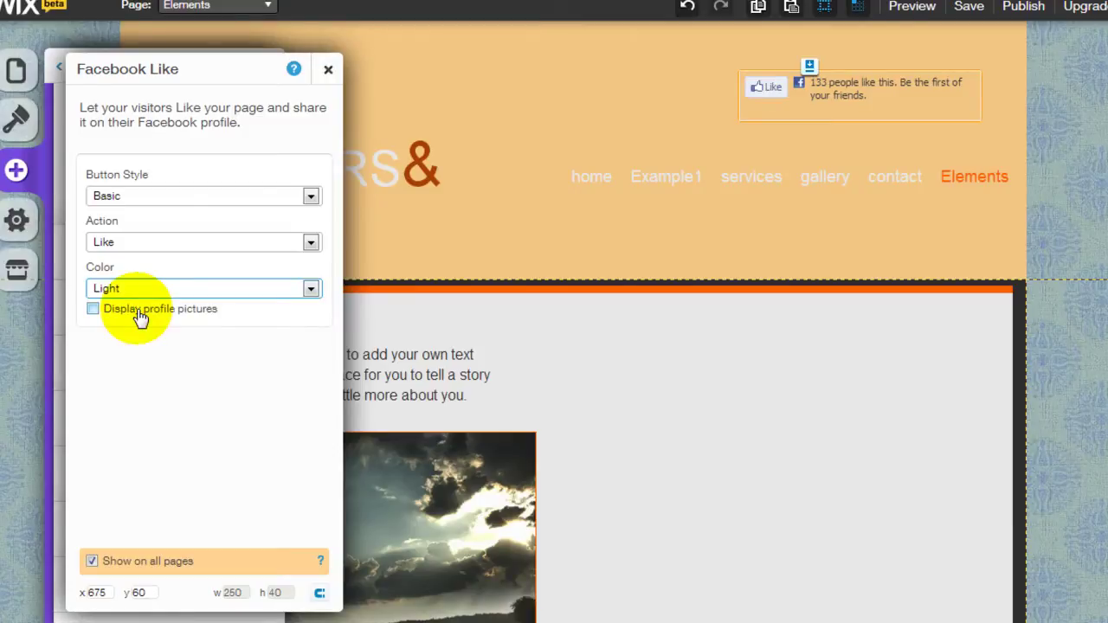
pyautogui.click(328, 70)
pyautogui.scroll(-5, 590, 321)
pyautogui.scroll(-1, 590, 320)
pyautogui.scroll(5, 445, 321)
# Add a Google +1 button right of the text, keeping Standard size and Minimal style
pyautogui.click(144, 537)
pyautogui.moveTo(603, 294); pyautogui.dragTo(797, 169)
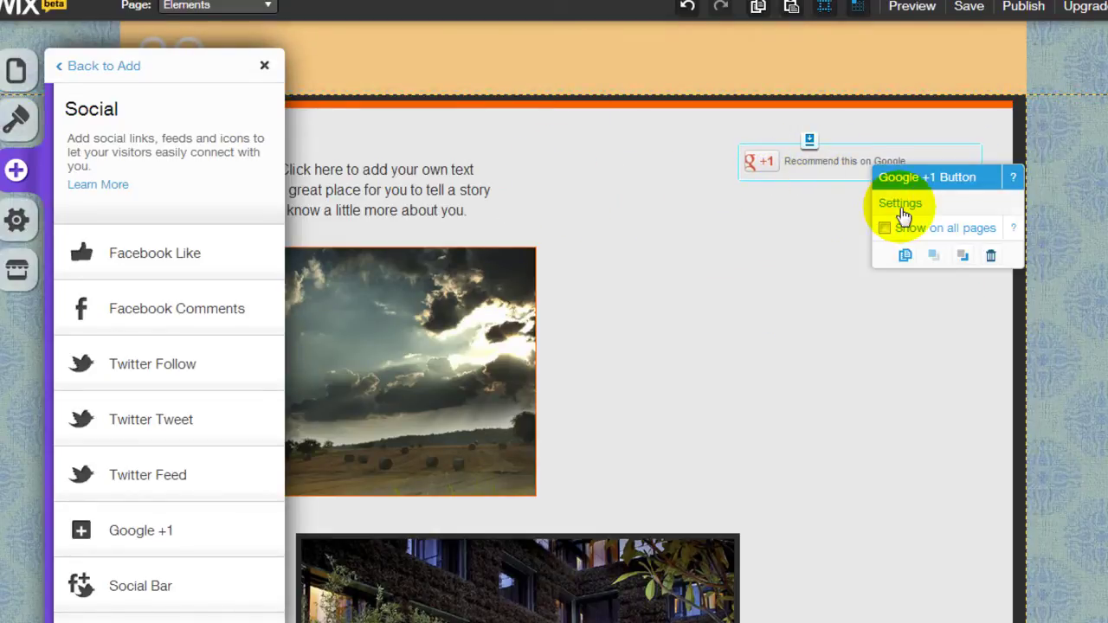
pyautogui.click(900, 204)
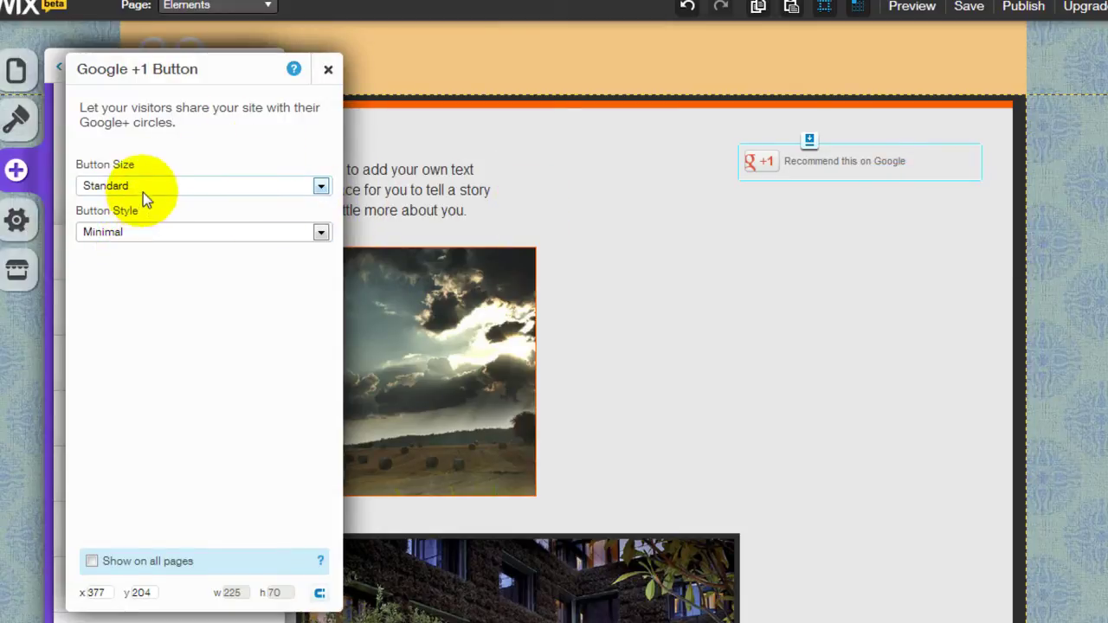
pyautogui.click(328, 71)
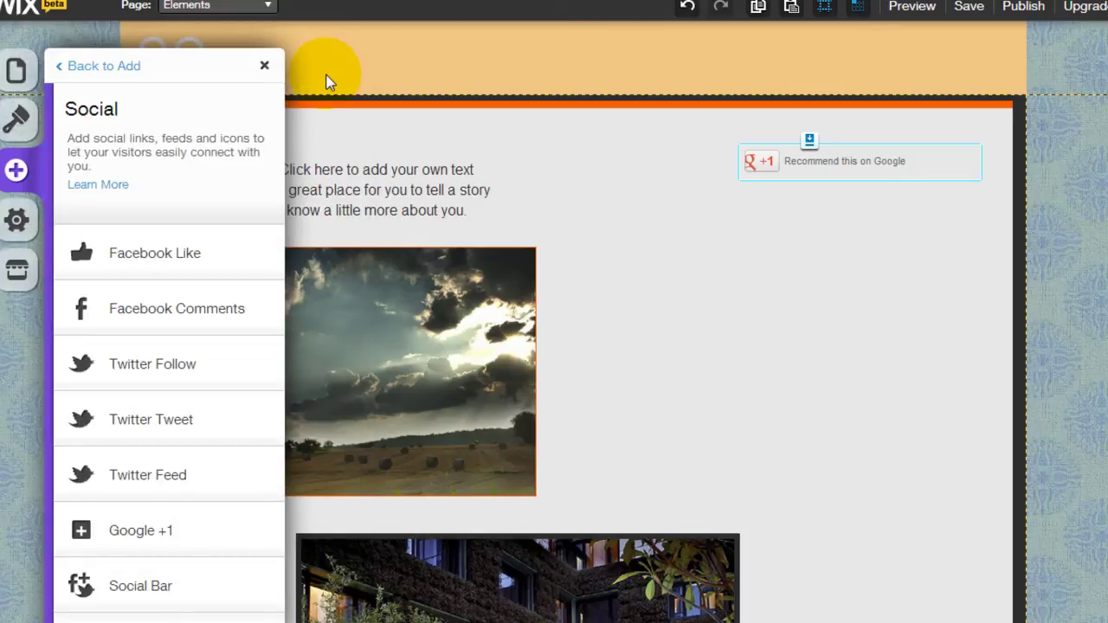
pyautogui.scroll(2, 565, 156)
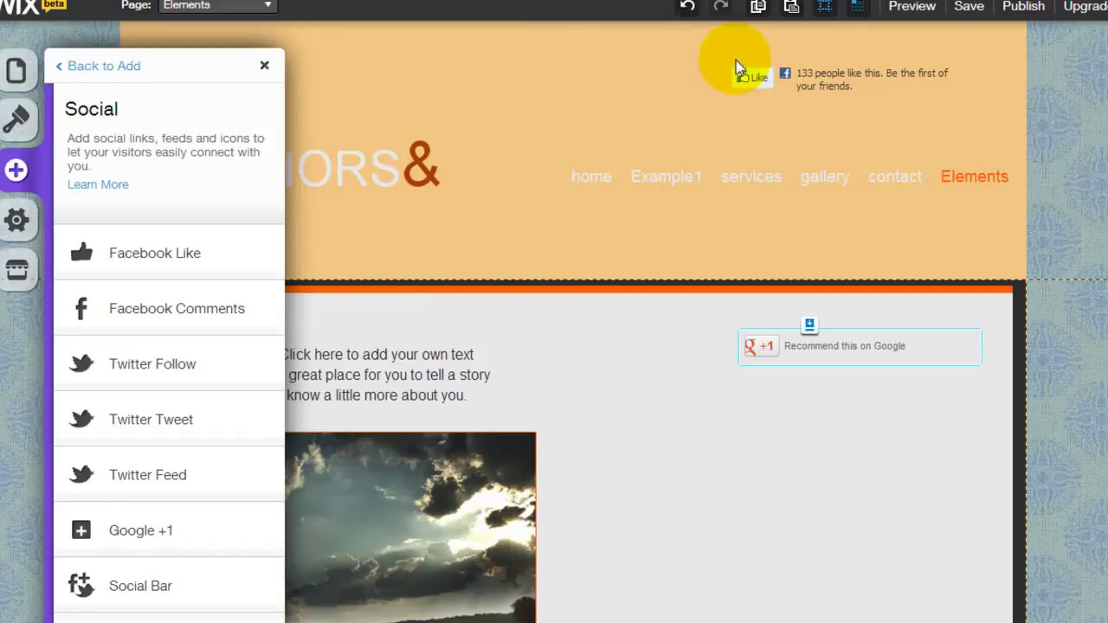
# Check the Facebook Username field in the site's Social settings, then close the Settings panels
pyautogui.click(17, 225)
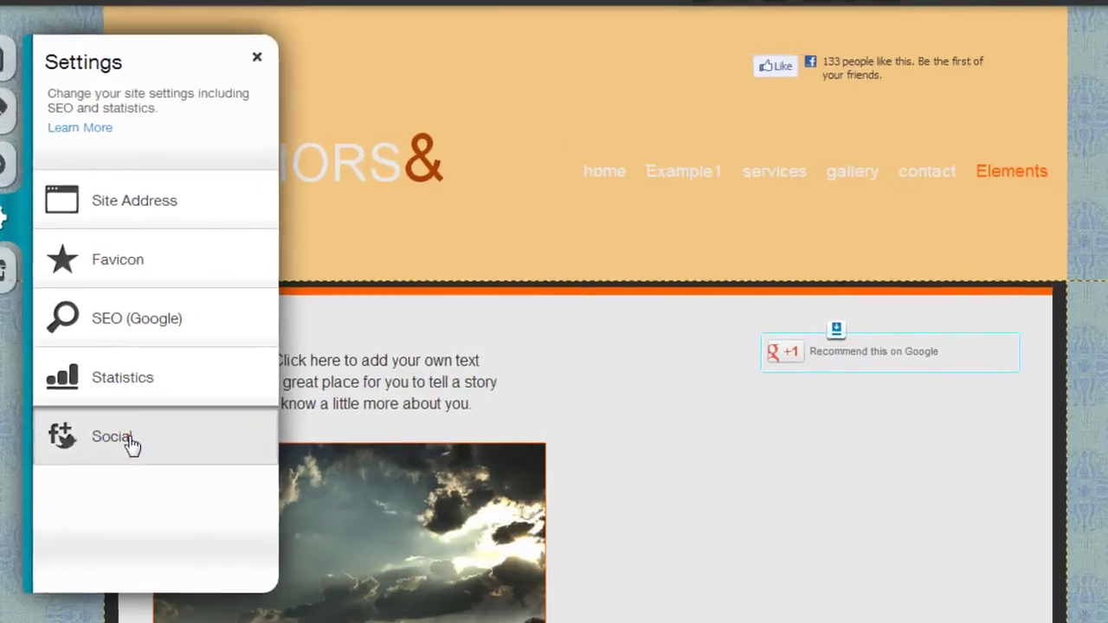
pyautogui.click(129, 430)
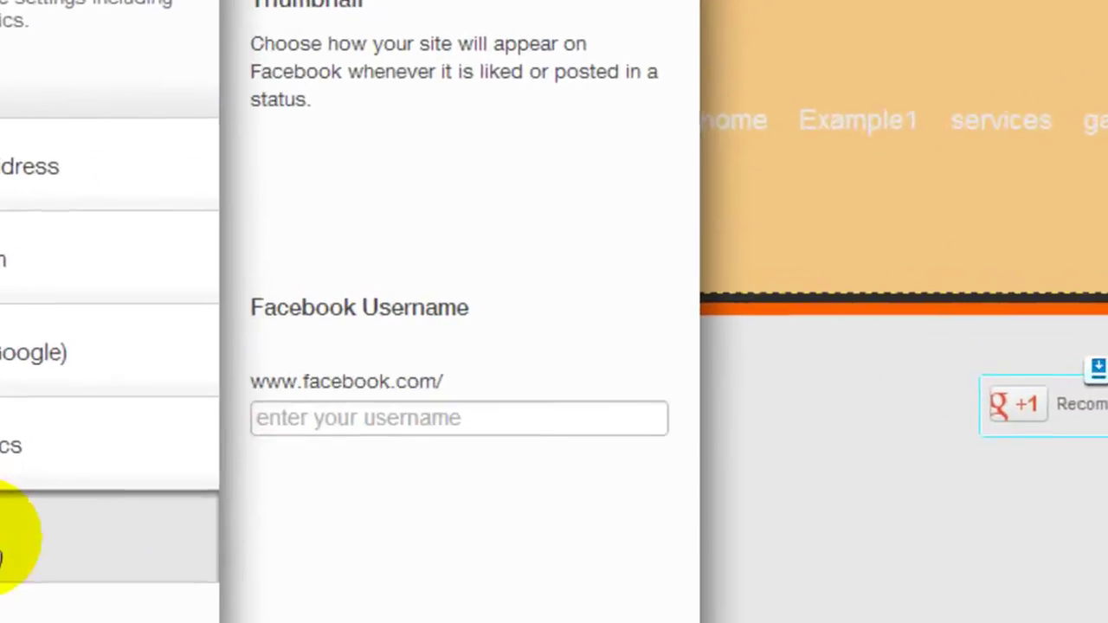
pyautogui.click(378, 486)
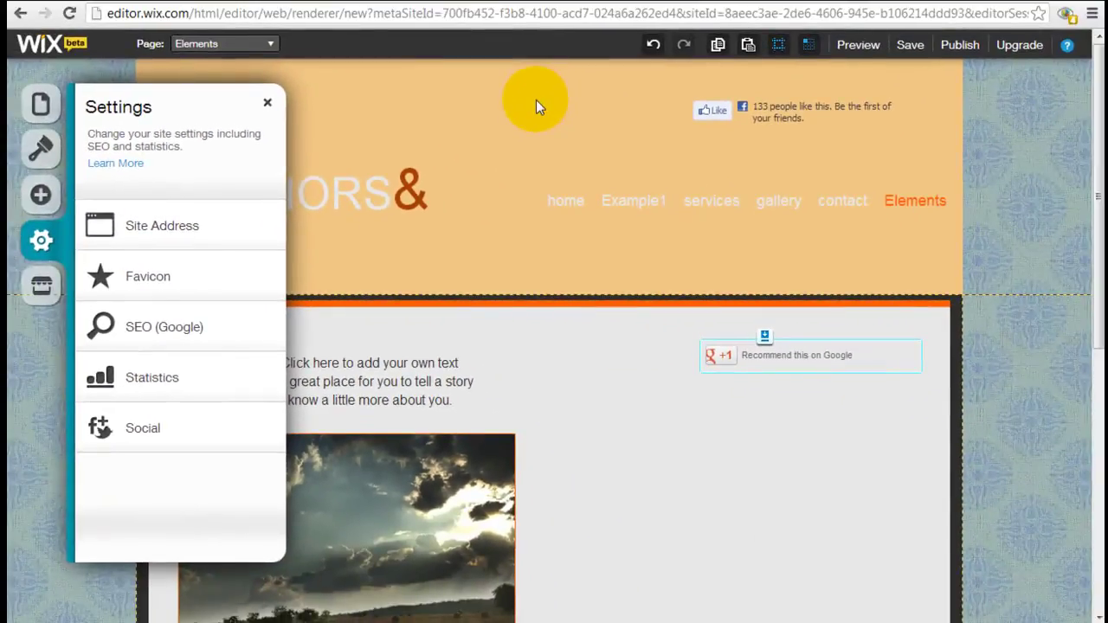
pyautogui.click(271, 106)
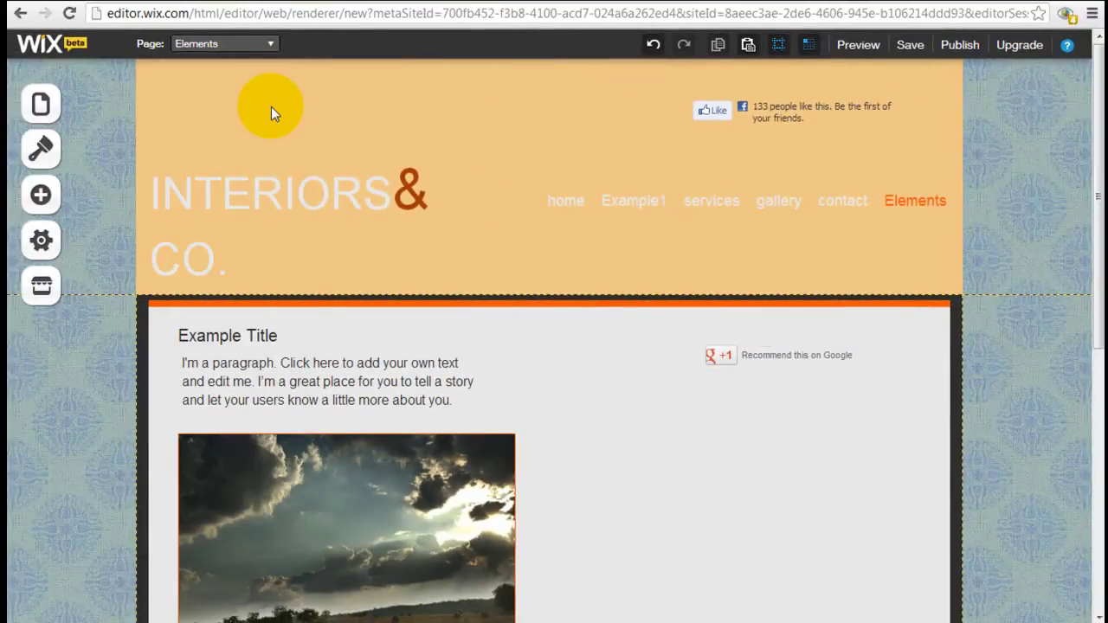
# Add a Social Bar with Facebook, Twitter and Google+ icons and drag it under the header's Like button
pyautogui.click(41, 195)
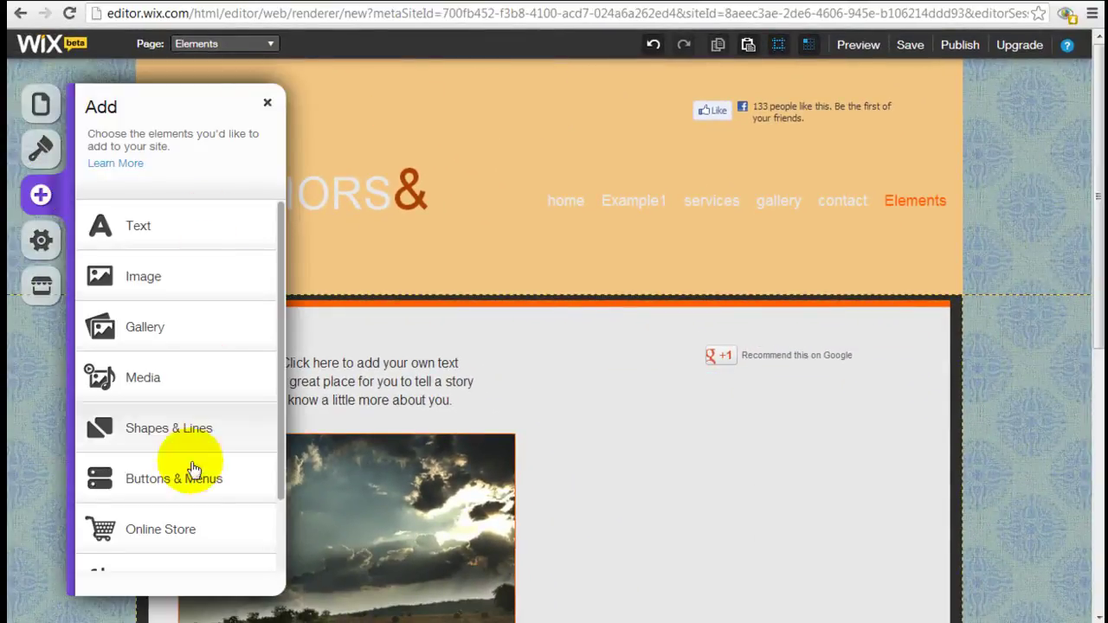
pyautogui.scroll(-2, 206, 445)
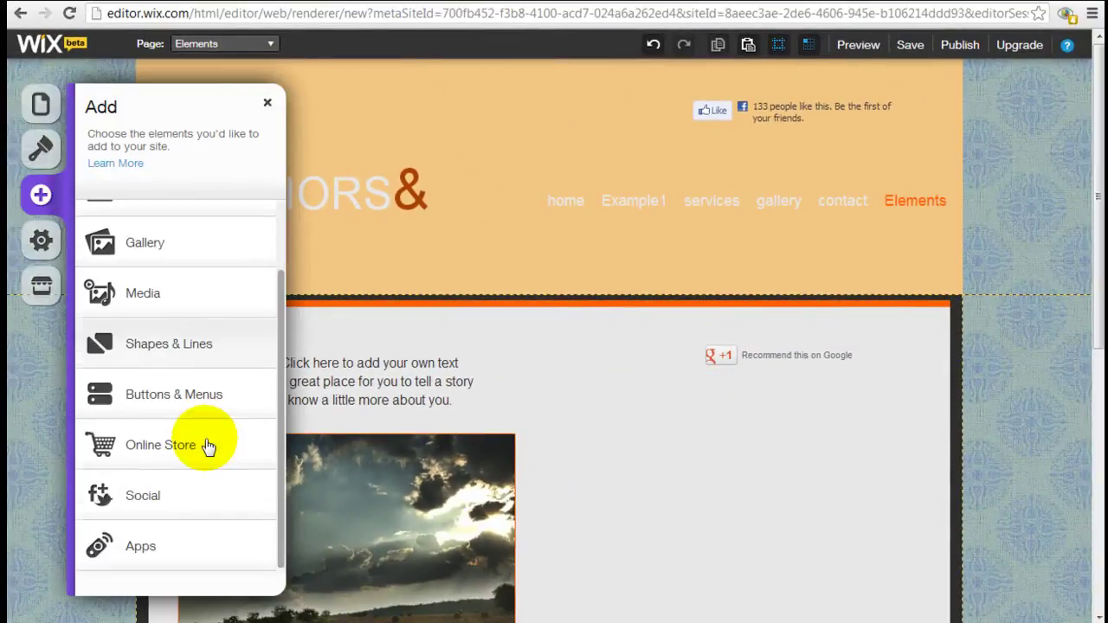
pyautogui.click(177, 494)
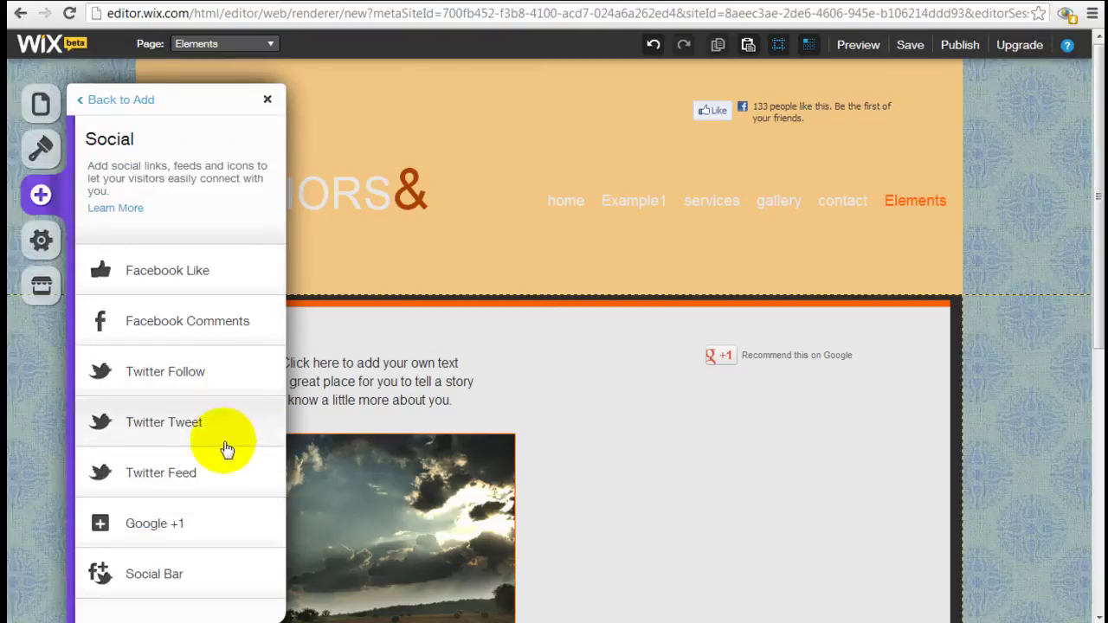
pyautogui.click(209, 579)
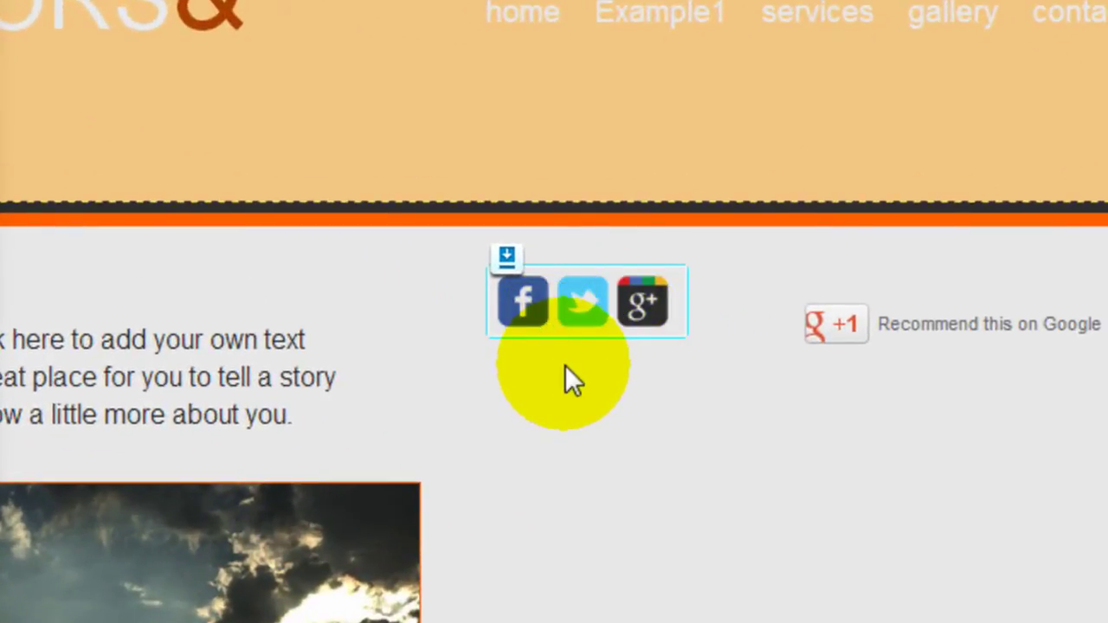
pyautogui.moveTo(597, 299); pyautogui.dragTo(1065, 0)
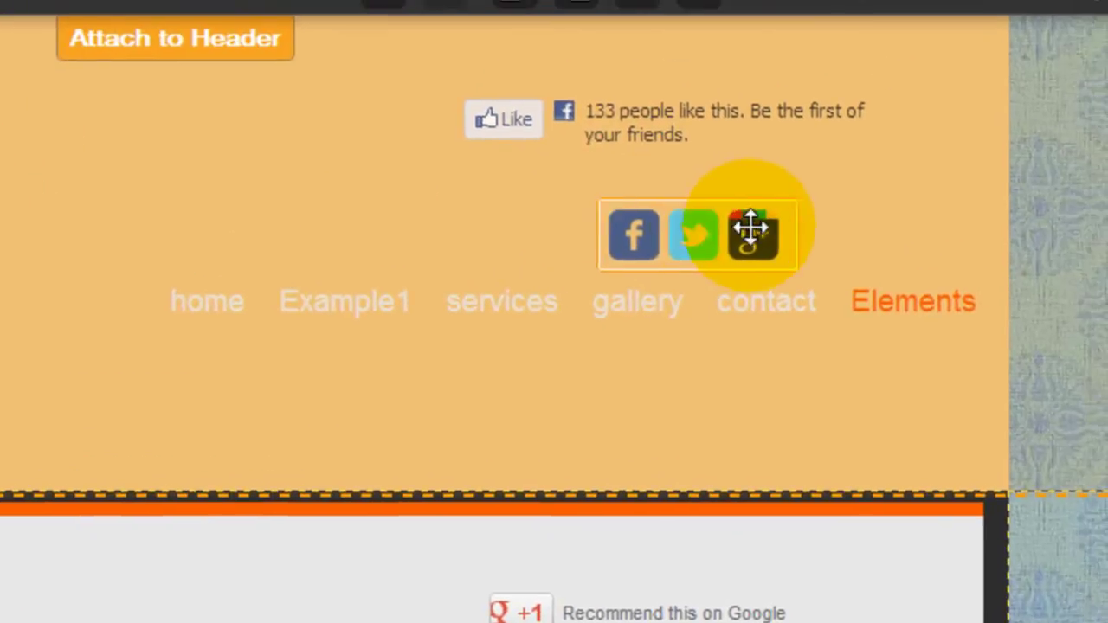
pyautogui.moveTo(749, 227); pyautogui.dragTo(797, 203)
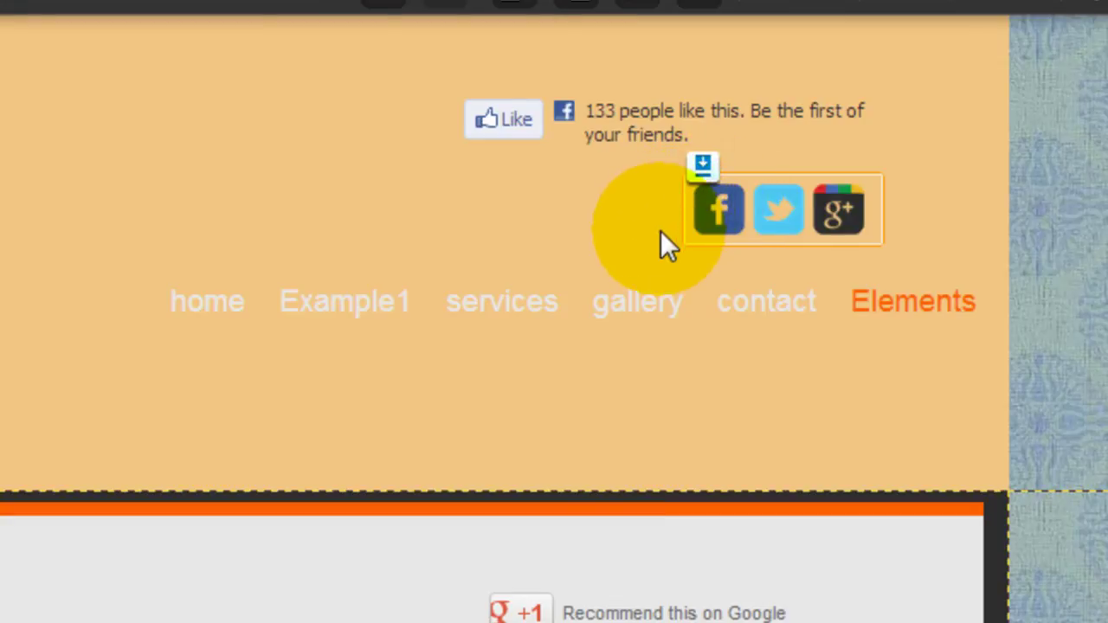
pyautogui.click(831, 213)
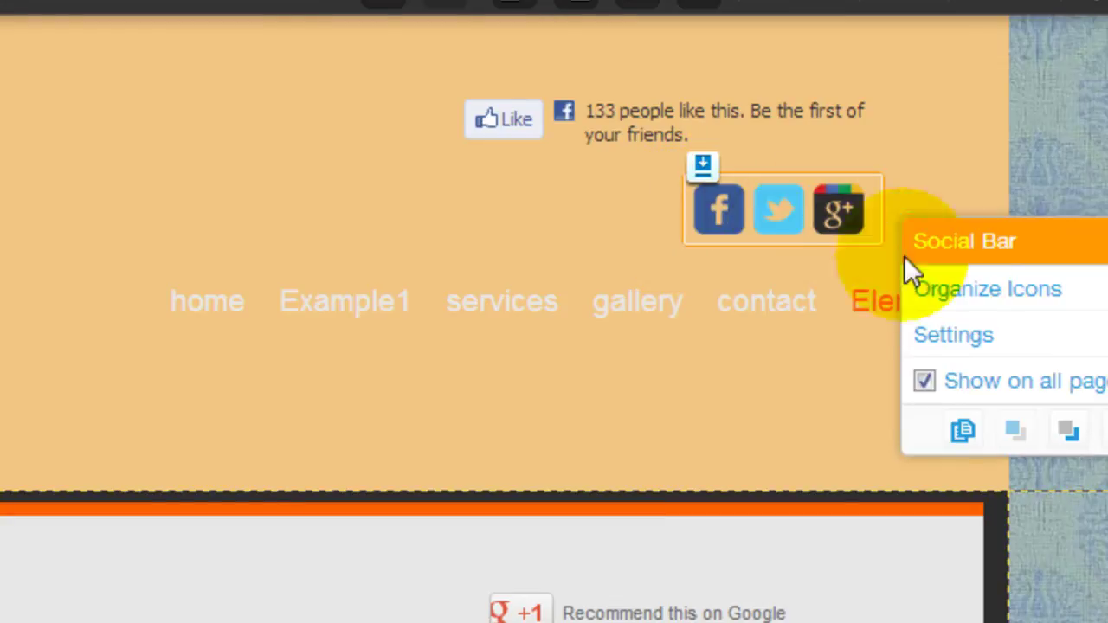
pyautogui.click(965, 299)
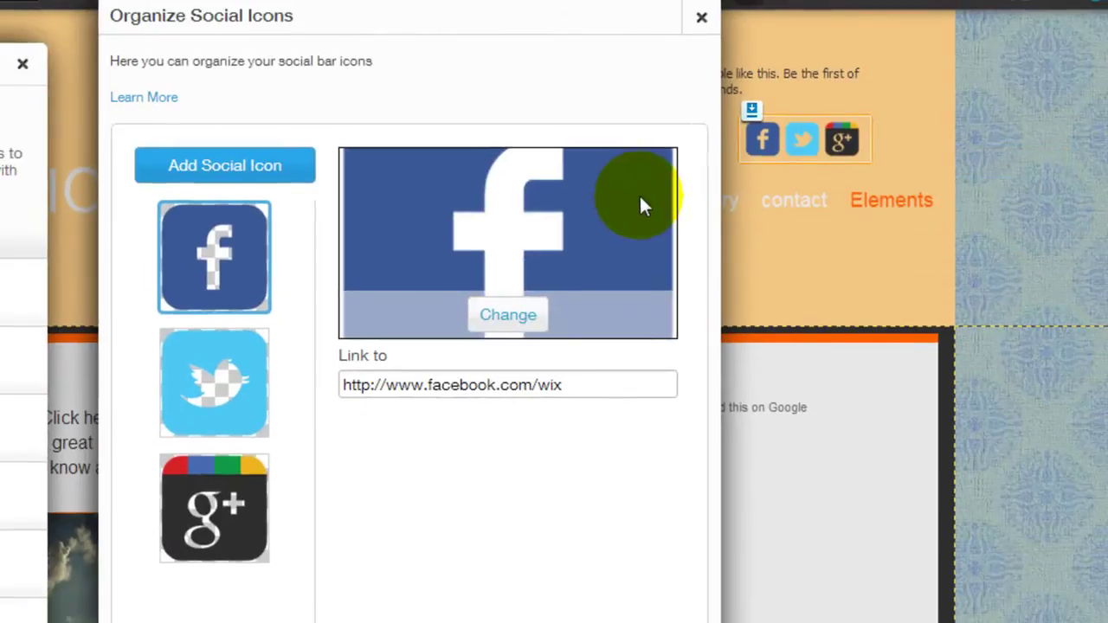
pyautogui.click(232, 235)
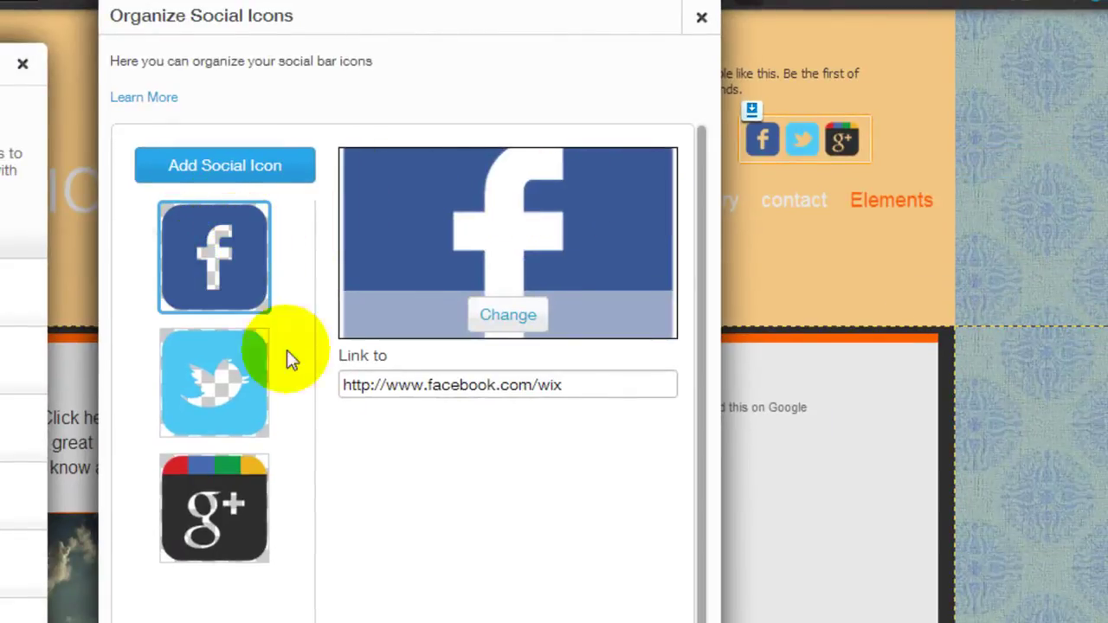
pyautogui.click(588, 390)
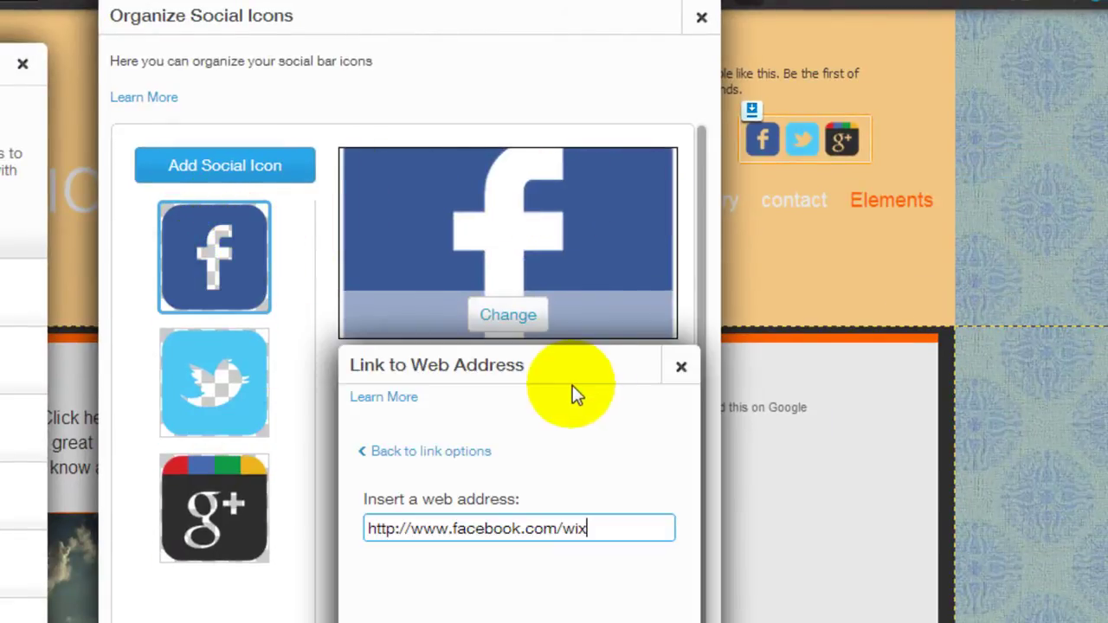
pyautogui.click(691, 379)
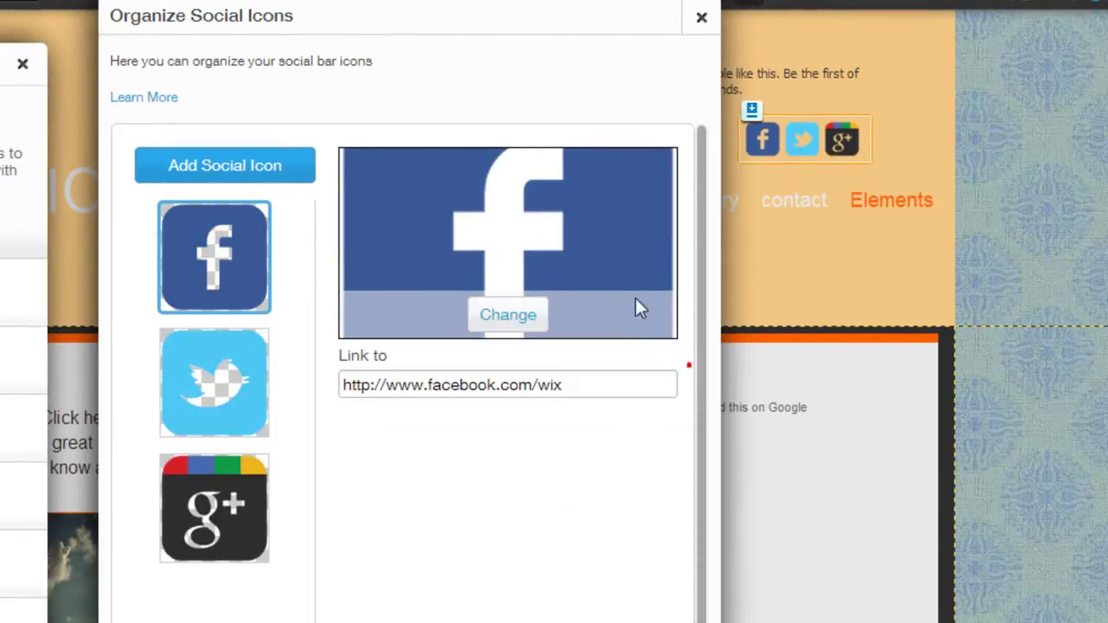
pyautogui.click(218, 381)
pyautogui.click(264, 480)
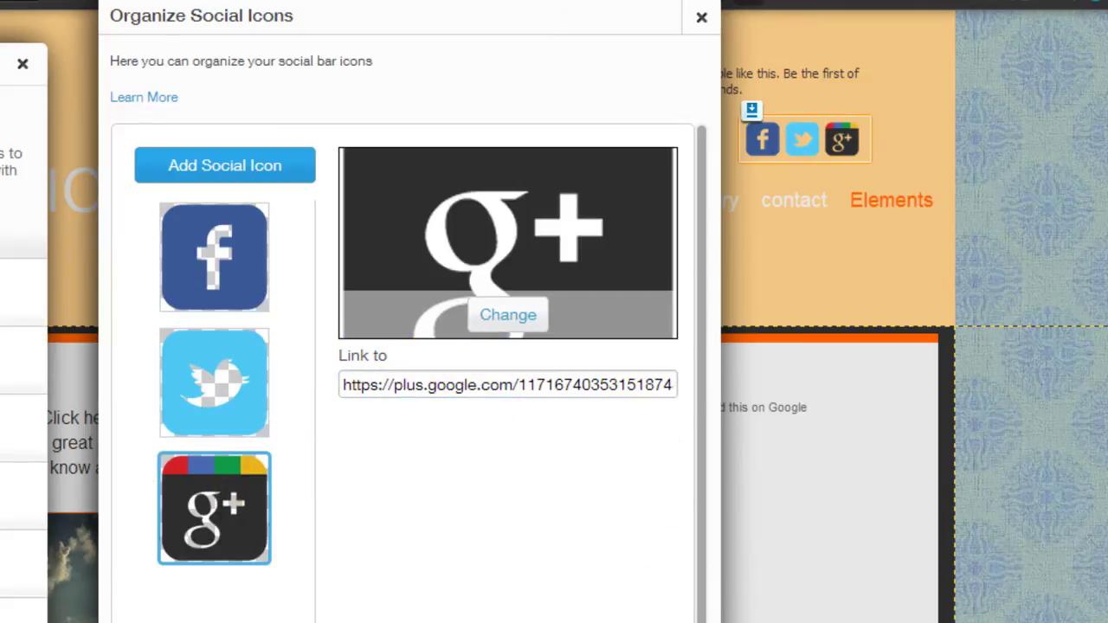
pyautogui.press('Escape')
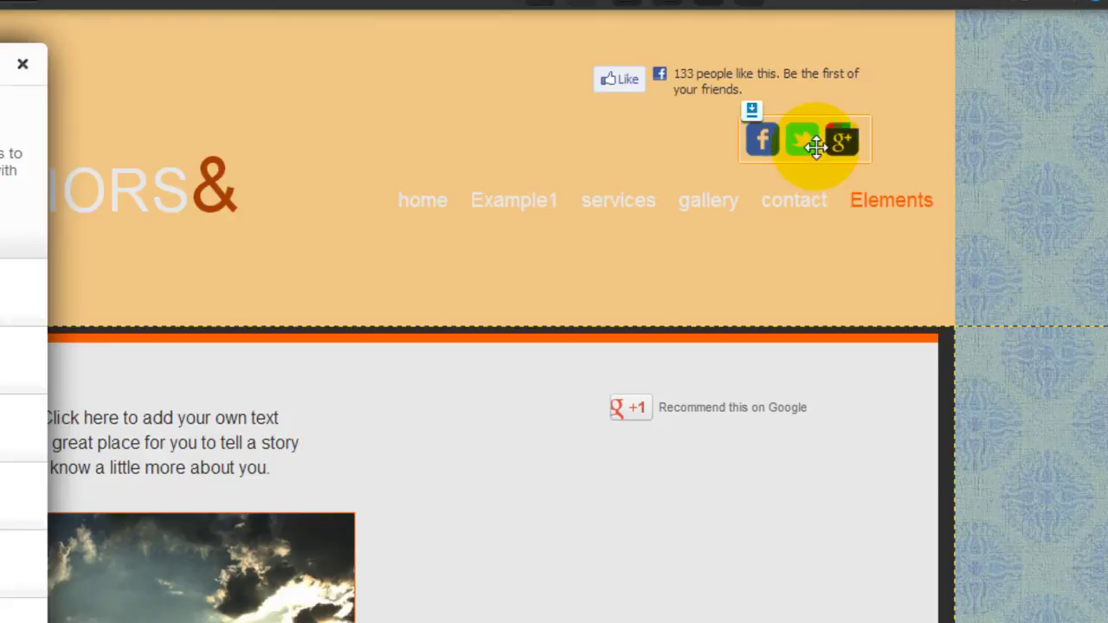
# Delete the Facebook Like and Google +1 buttons and move the social bar below the navigation menu
pyautogui.click(684, 82)
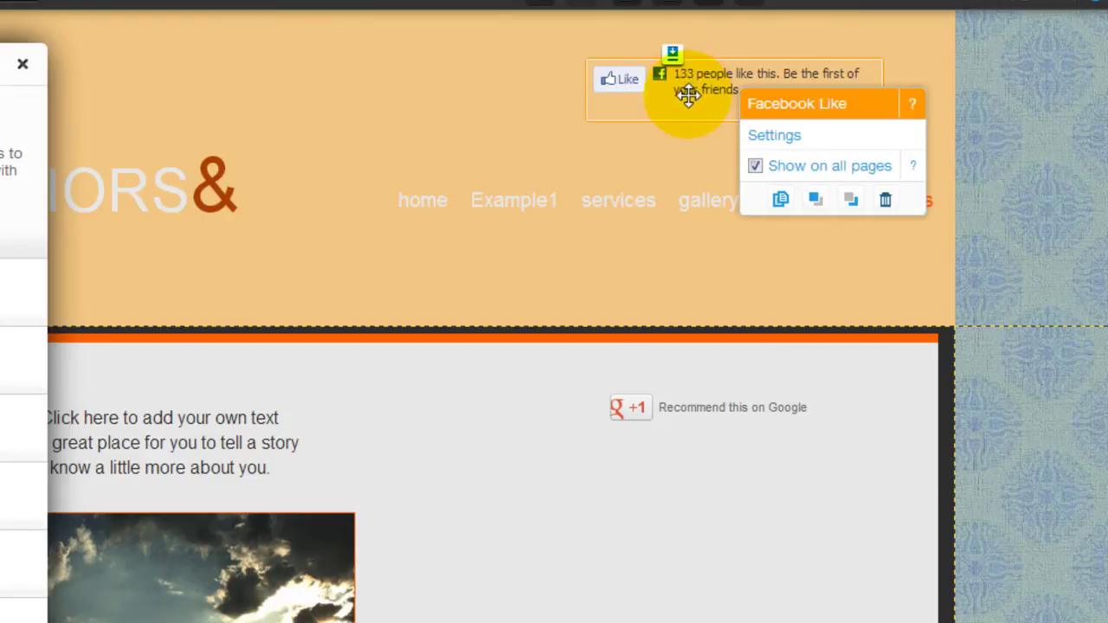
pyautogui.press('Delete')
pyautogui.click(716, 405)
pyautogui.press('Delete')
pyautogui.moveTo(813, 136); pyautogui.dragTo(810, 264)
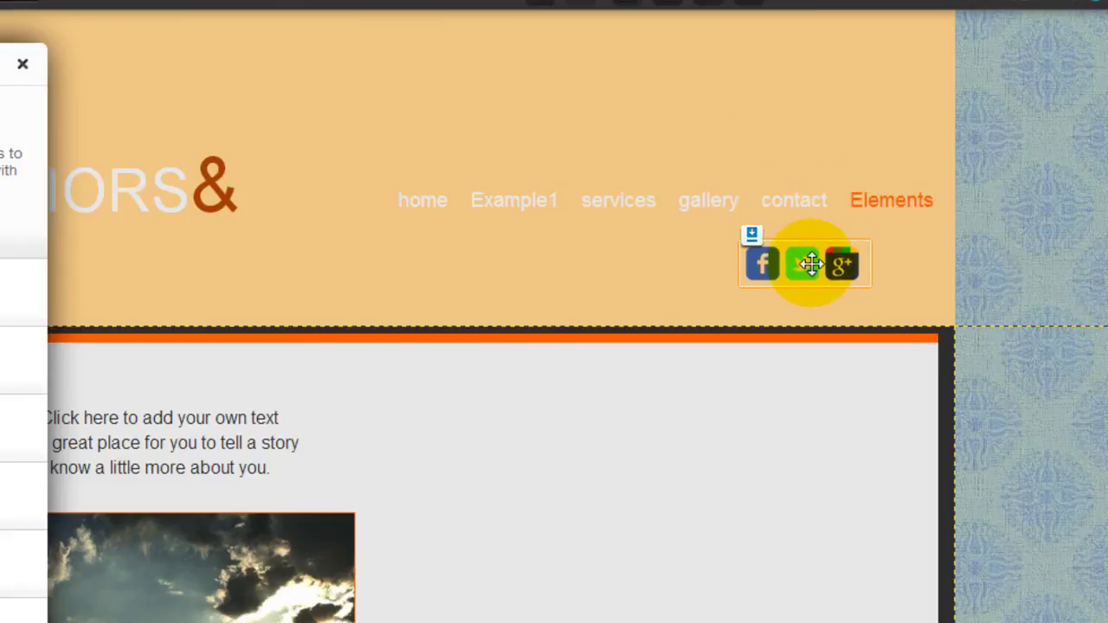